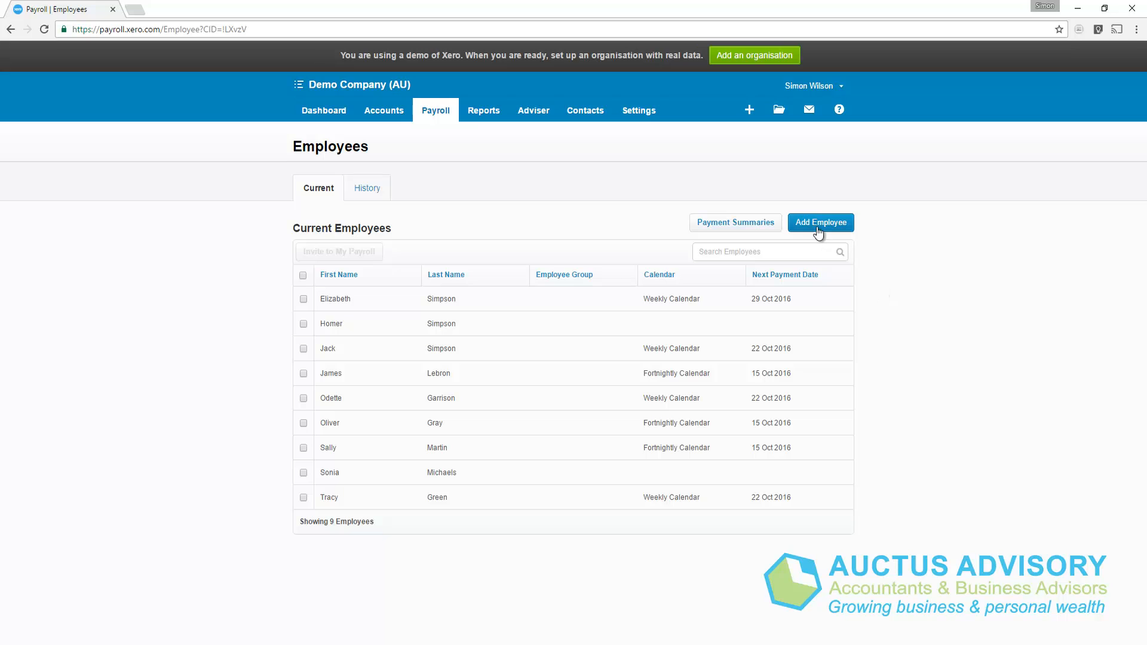
Start a new employee with title Mr and the employee's first and last name.
{"action": "left_click", "coordinate": [818, 225]}
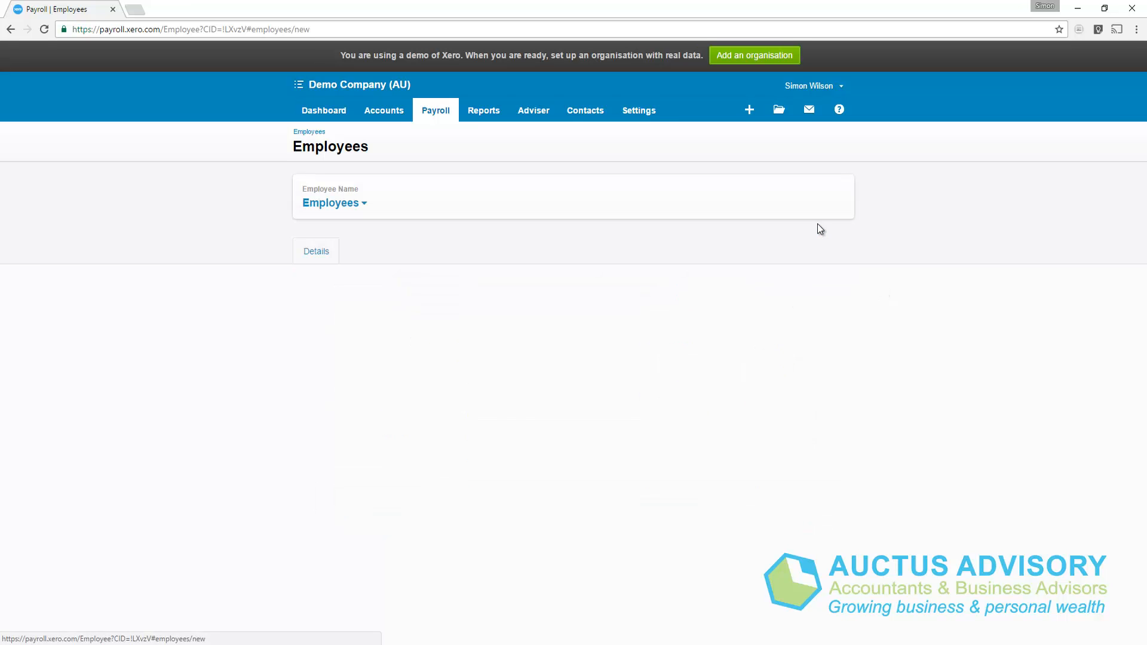
{"action": "left_click", "coordinate": [347, 344]}
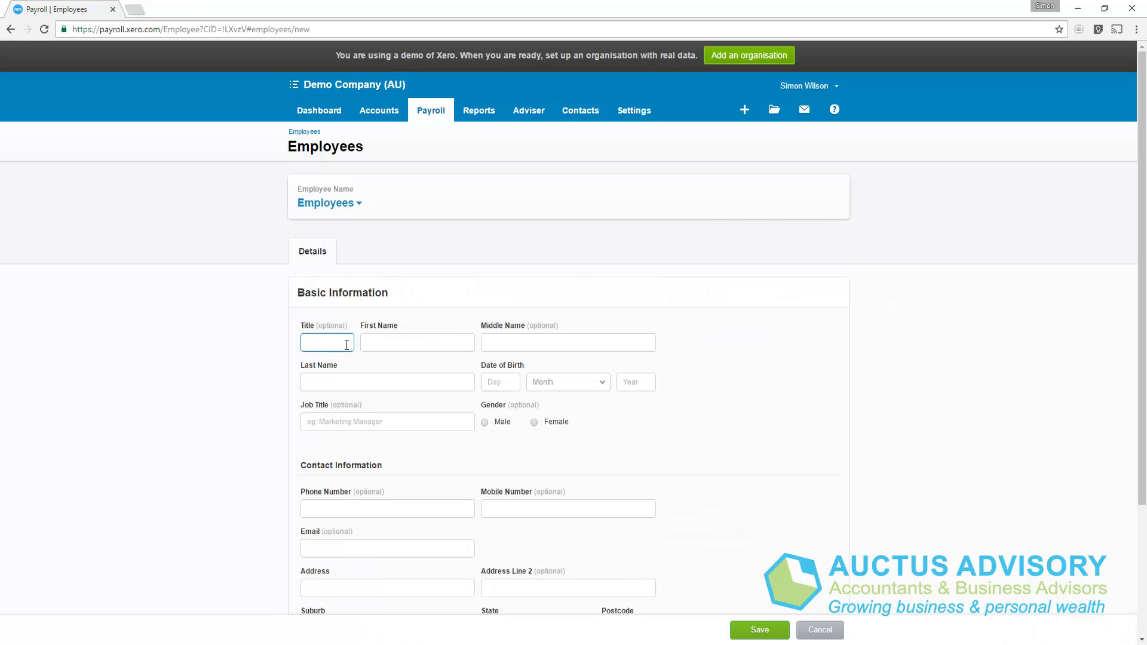
{"action": "type", "text": "Mr"}
{"action": "key", "text": "Tab"}
{"action": "type", "text": "Bar"}
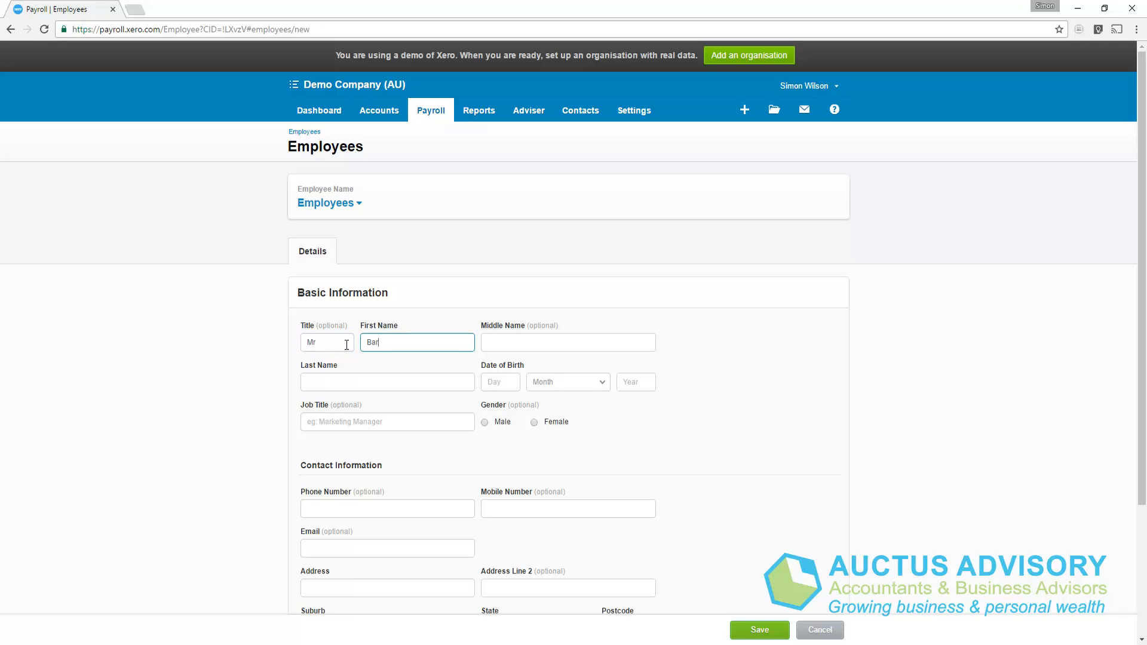
{"action": "type", "text": "t"}
{"action": "key", "text": "Tab"}
{"action": "key", "text": "Tab"}
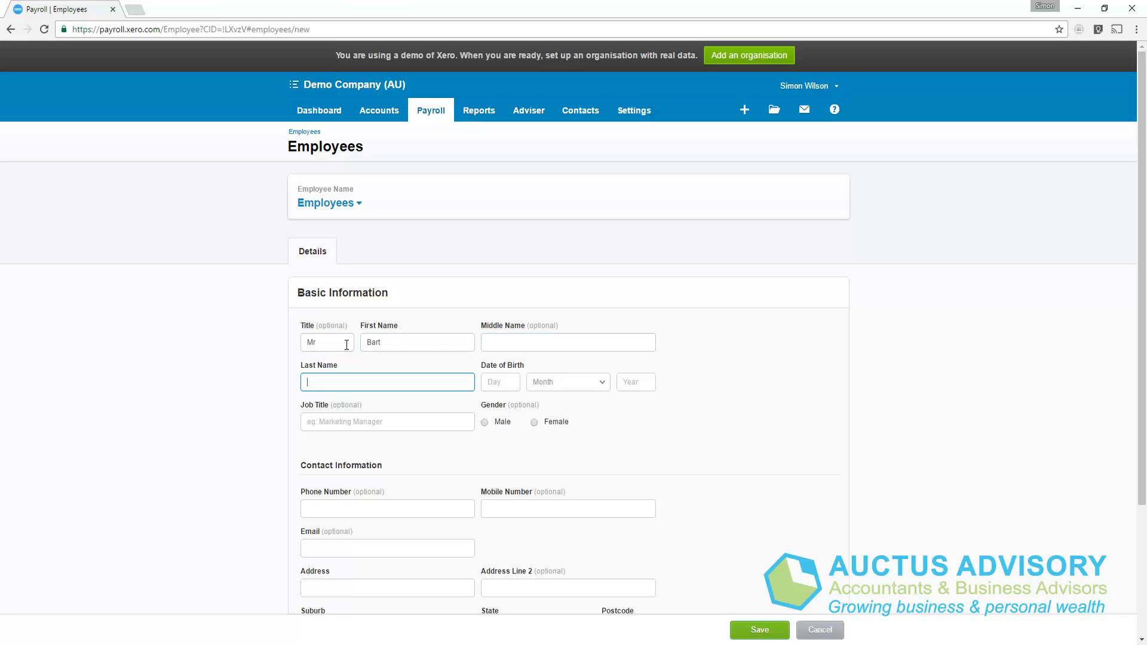
{"action": "type", "text": "Simpson"}
Enter birth date 01 January 1990 and job title Assistant.
{"action": "key", "text": "Tab"}
{"action": "type", "text": "01"}
{"action": "key", "text": "Tab"}
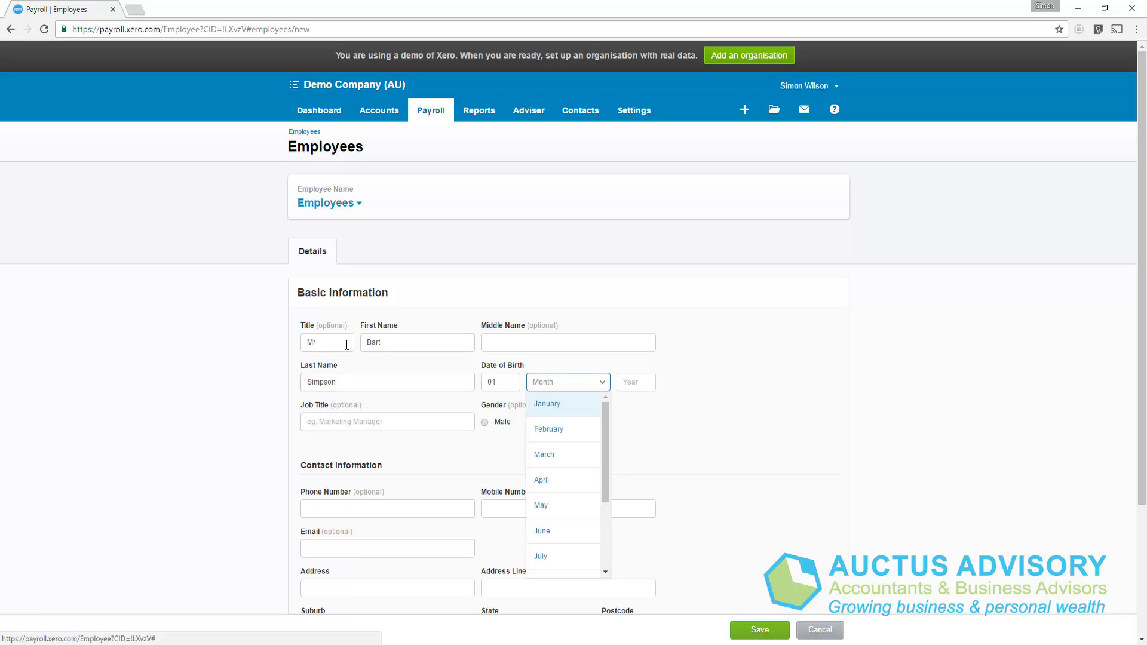
{"action": "key", "text": "Return"}
{"action": "key", "text": "Tab"}
{"action": "type", "text": "1"}
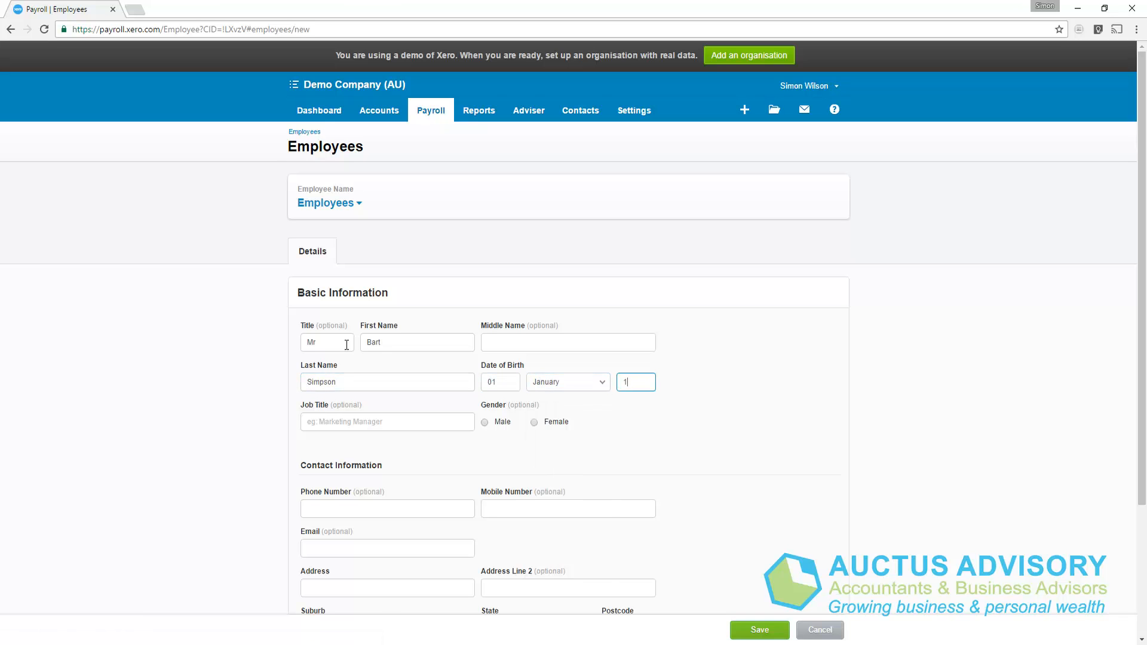
{"action": "type", "text": "990"}
{"action": "key", "text": "Tab"}
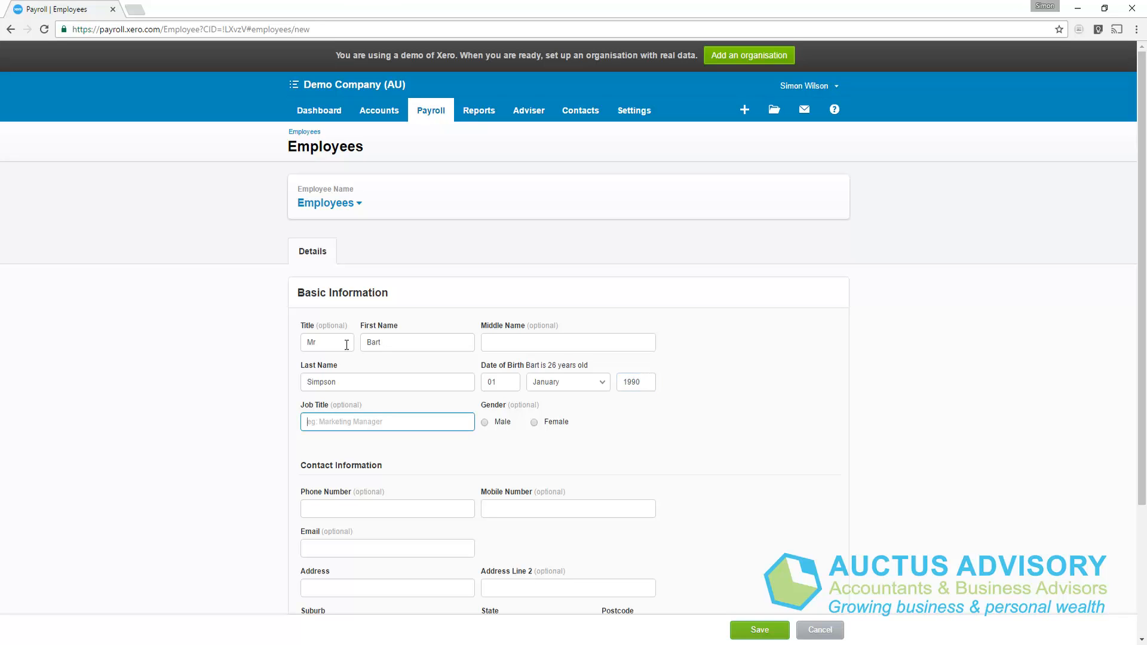
{"action": "type", "text": "Assistant"}
{"action": "key", "text": "Tab"}
Mark the employee as male and enter the employee's email address.
{"action": "left_click", "coordinate": [505, 426]}
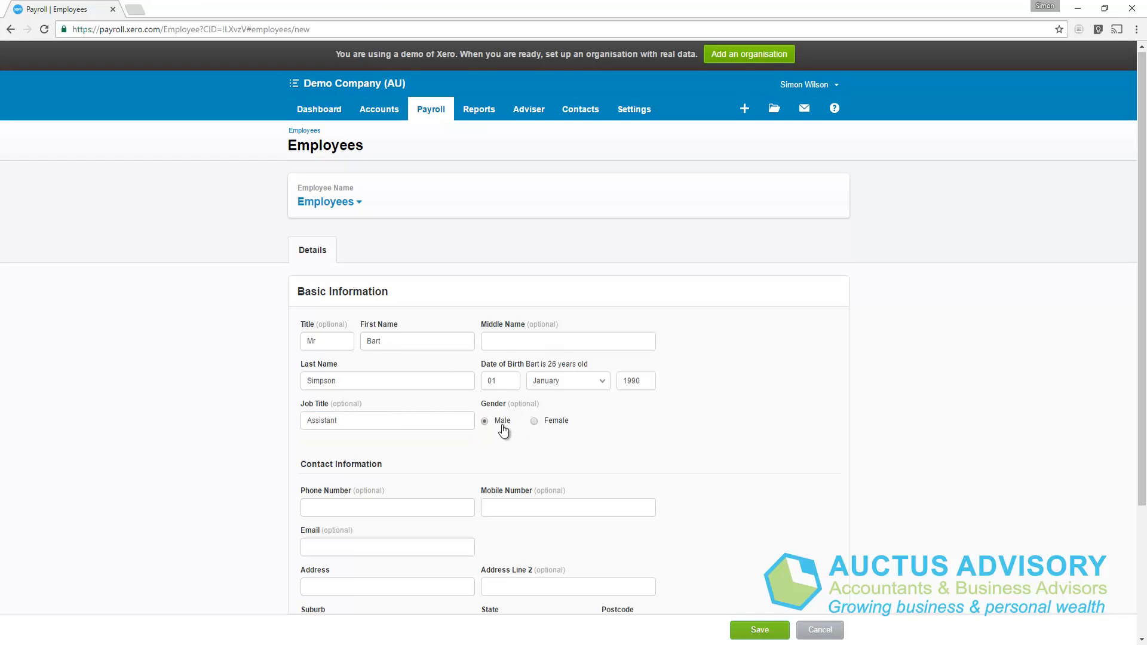
{"action": "scroll", "coordinate": [505, 428], "scroll_direction": "down", "scroll_amount": 2}
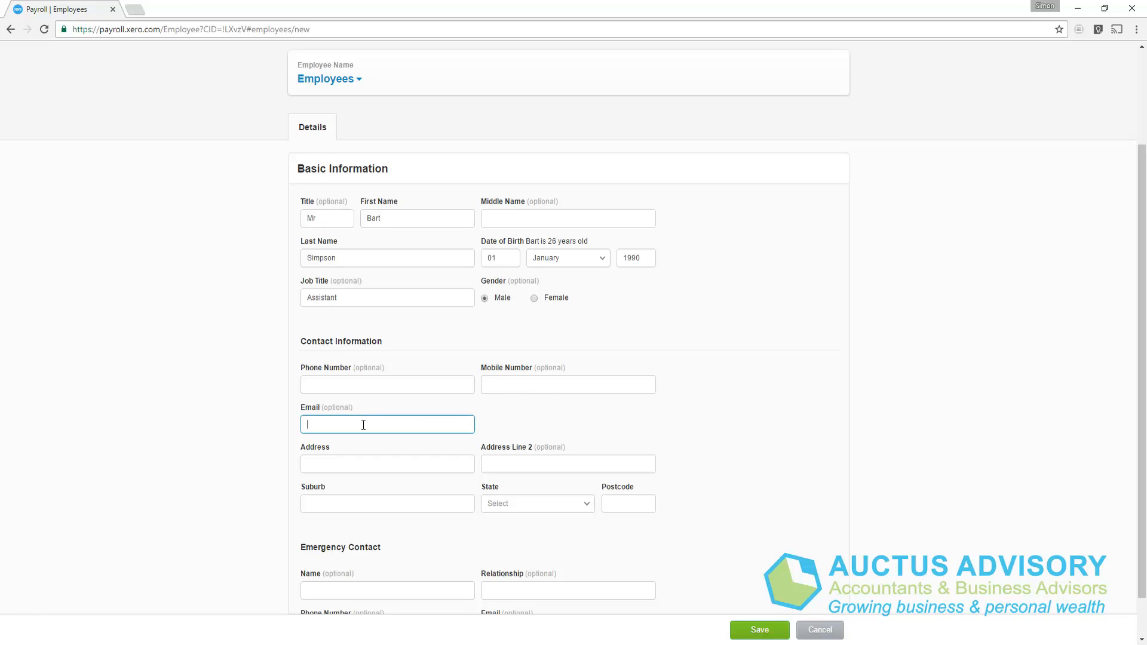
{"action": "key", "text": "Tab"}
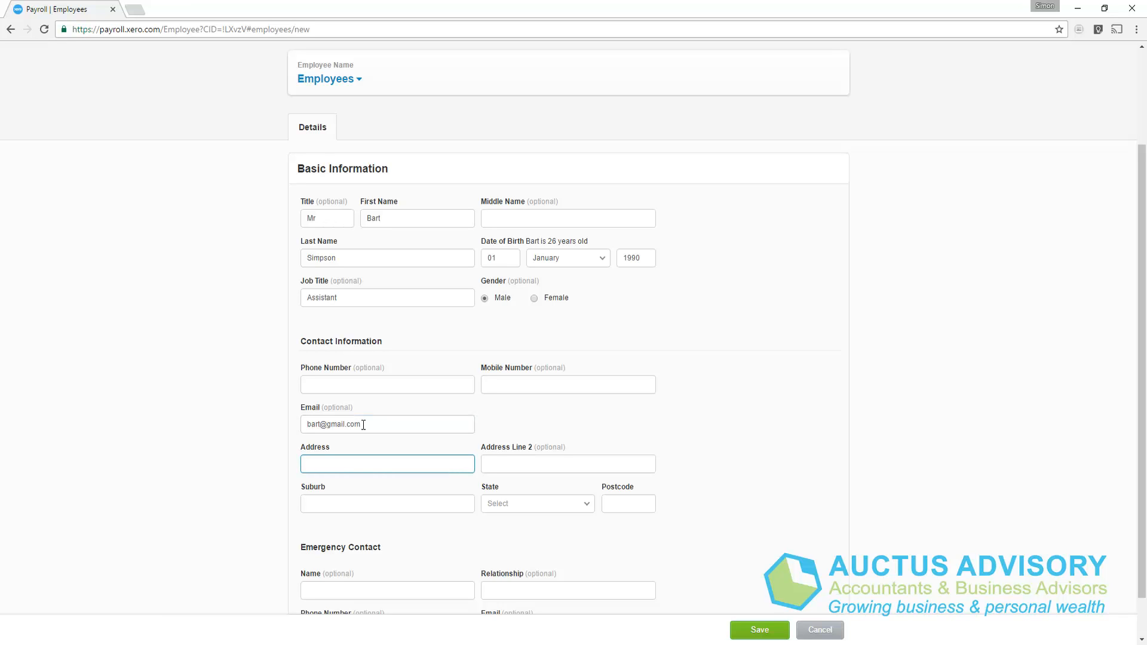
Enter the home address, suburb, state Victoria and postcode, then save the new employee.
{"action": "key", "text": "Tab"}
{"action": "key", "text": "Tab"}
{"action": "type", "text": "Melbourne"}
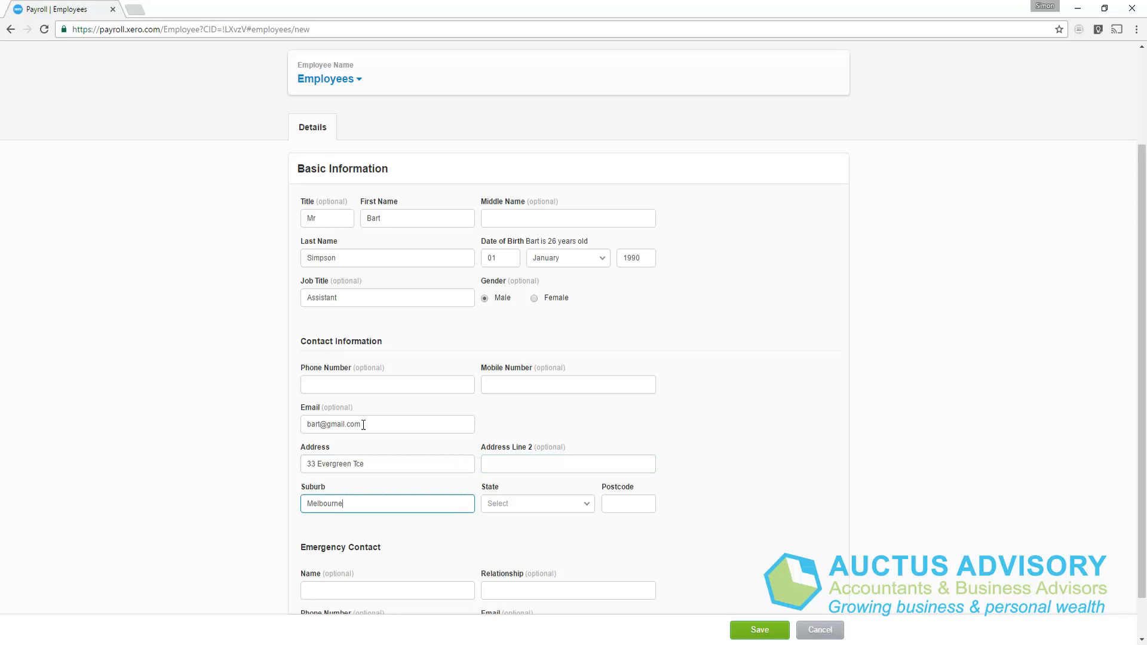
{"action": "key", "text": "Tab"}
{"action": "type", "text": "v"}
{"action": "key", "text": "Return"}
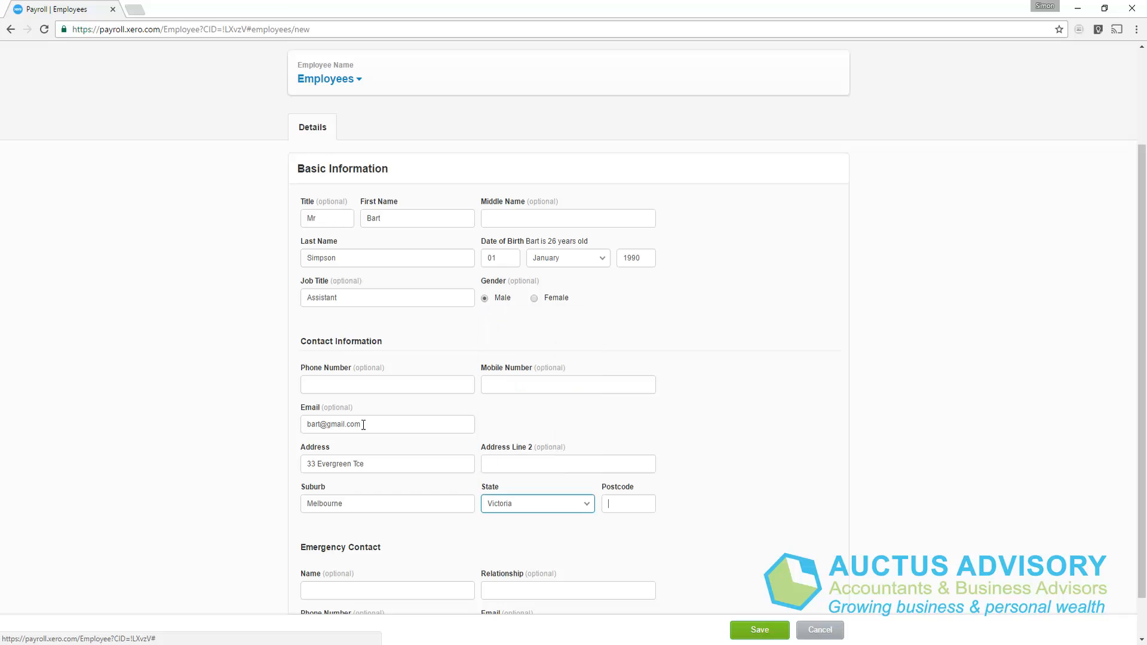
{"action": "key", "text": "Tab"}
{"action": "type", "text": "3000"}
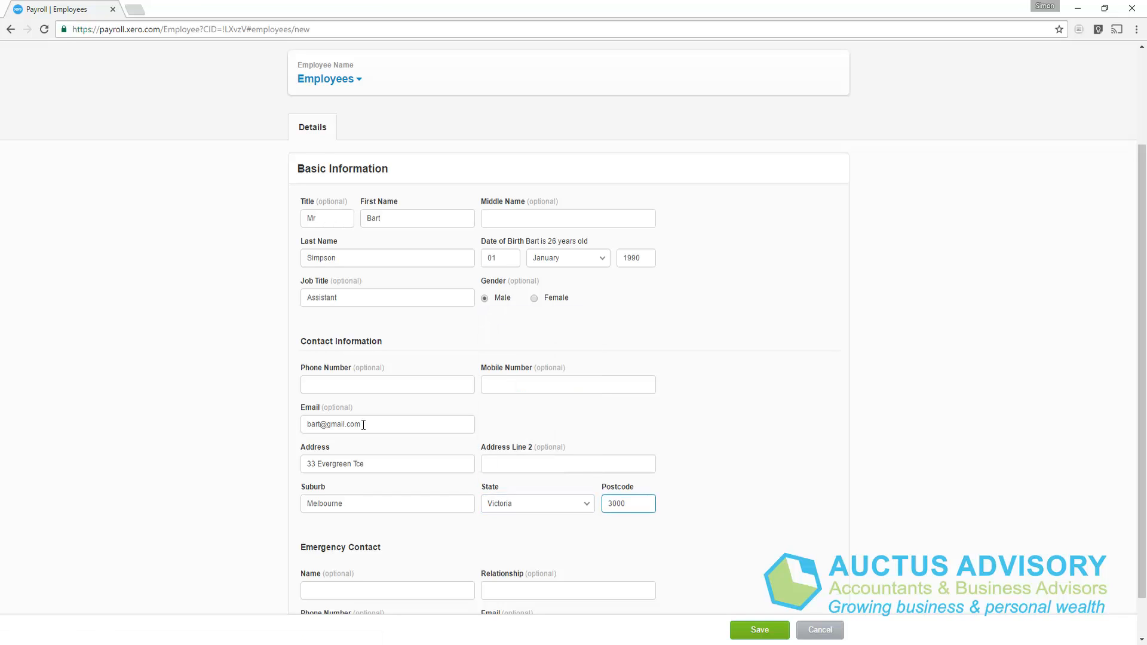
{"action": "scroll", "coordinate": [374, 424], "scroll_direction": "down", "scroll_amount": 1}
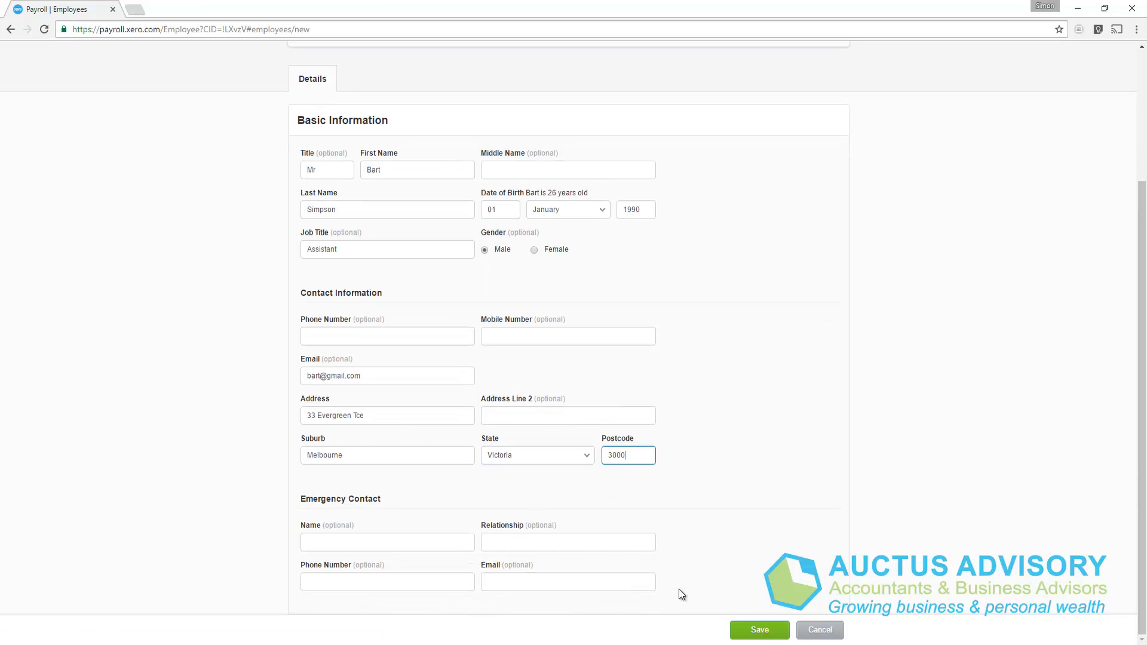
{"action": "left_click", "coordinate": [749, 627]}
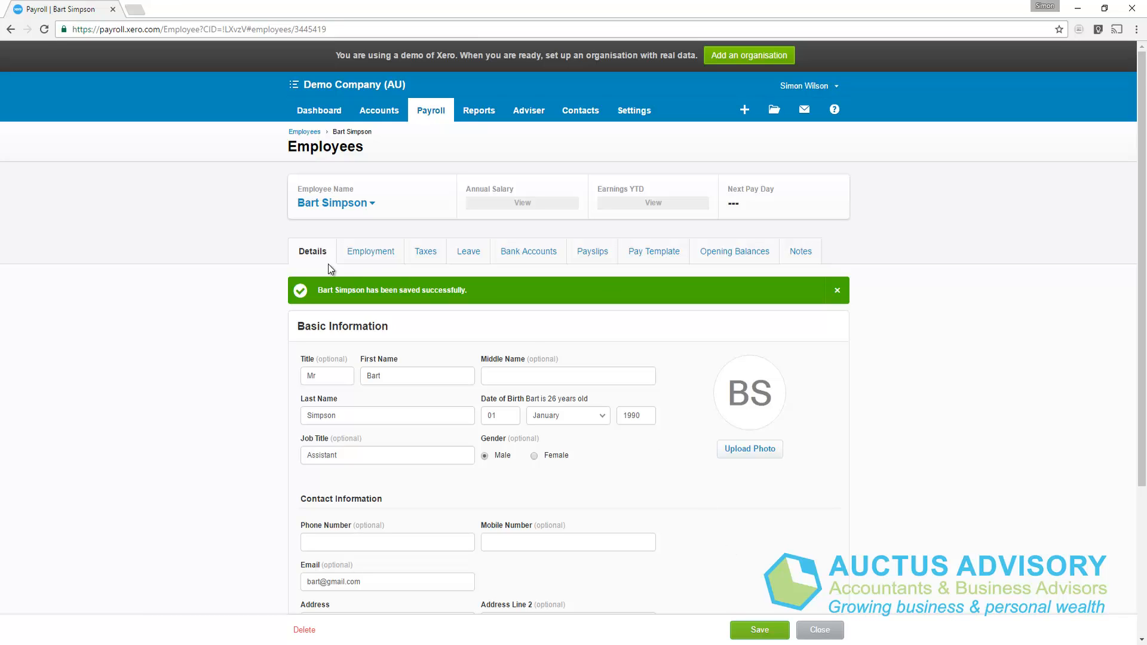
Set start date 9 Oct 2016, Weekly Calendar payroll and Ordinary Hours earnings rate.
{"action": "left_click", "coordinate": [371, 251]}
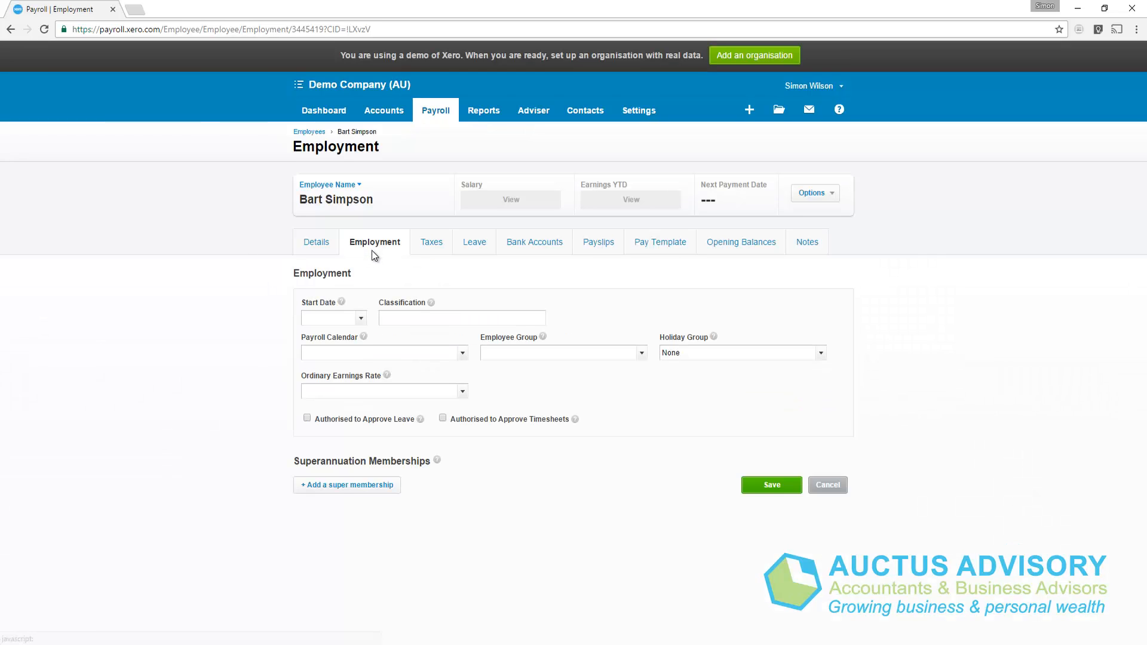
{"action": "left_click", "coordinate": [361, 320]}
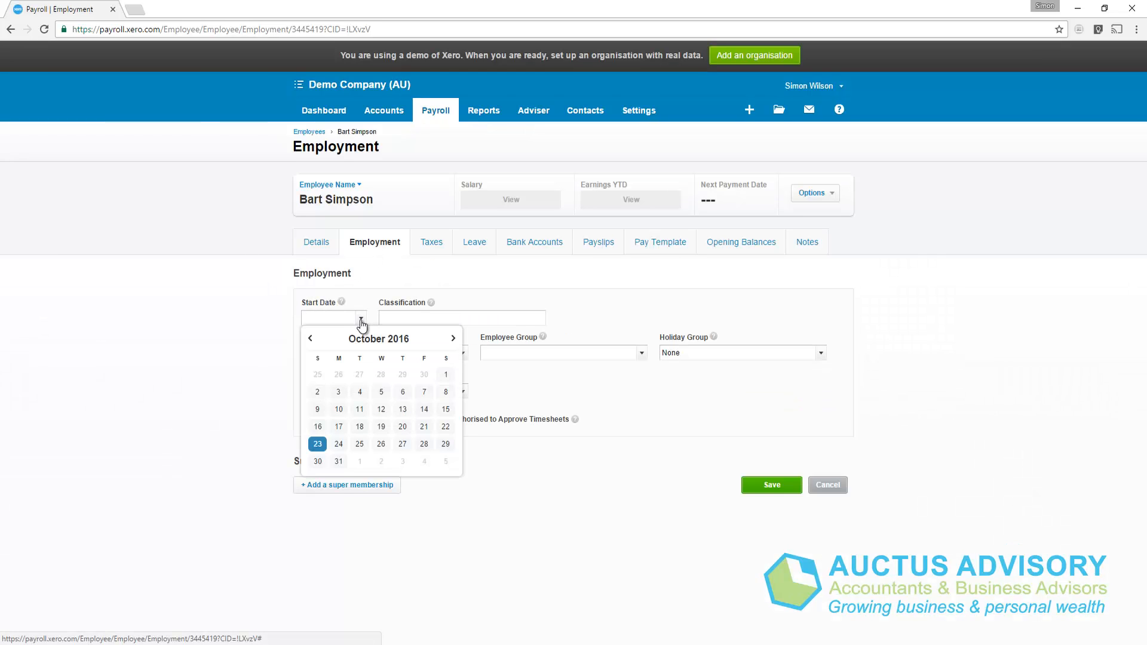
{"action": "left_click", "coordinate": [321, 417]}
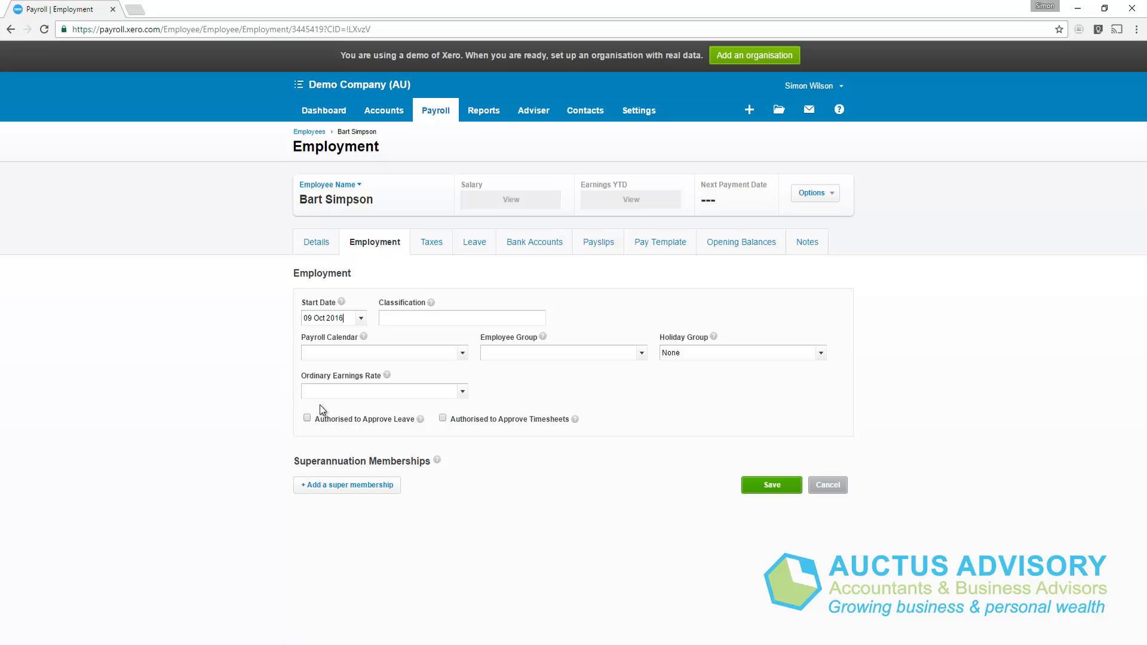
{"action": "left_click", "coordinate": [461, 354]}
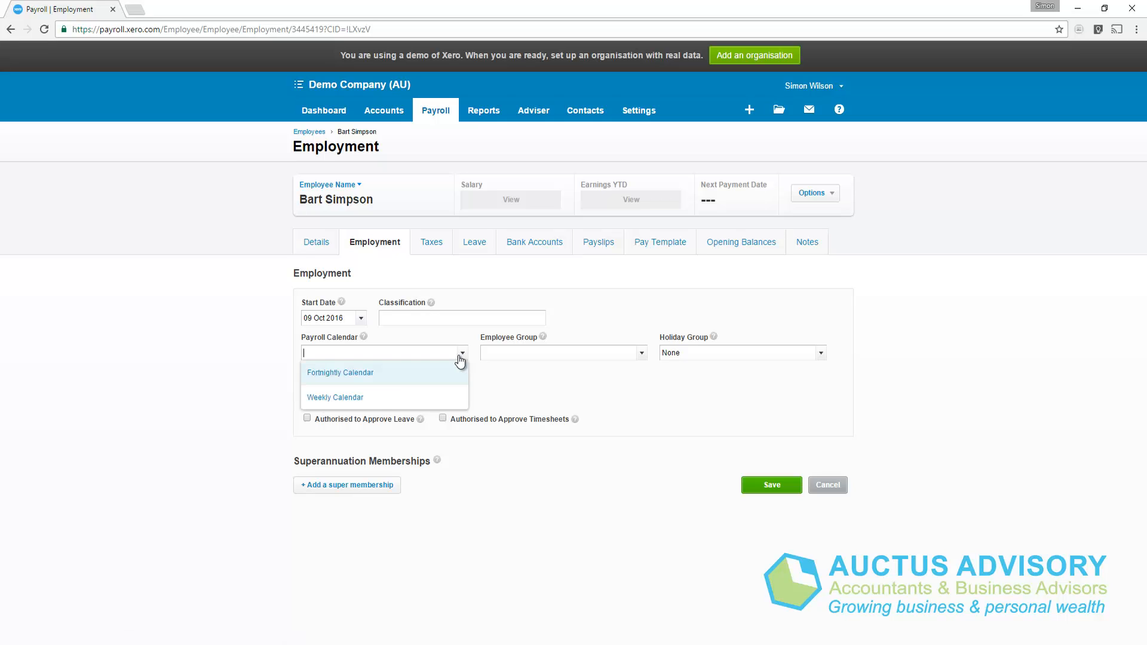
{"action": "left_click", "coordinate": [377, 399]}
{"action": "left_click", "coordinate": [462, 392]}
{"action": "left_click", "coordinate": [383, 418]}
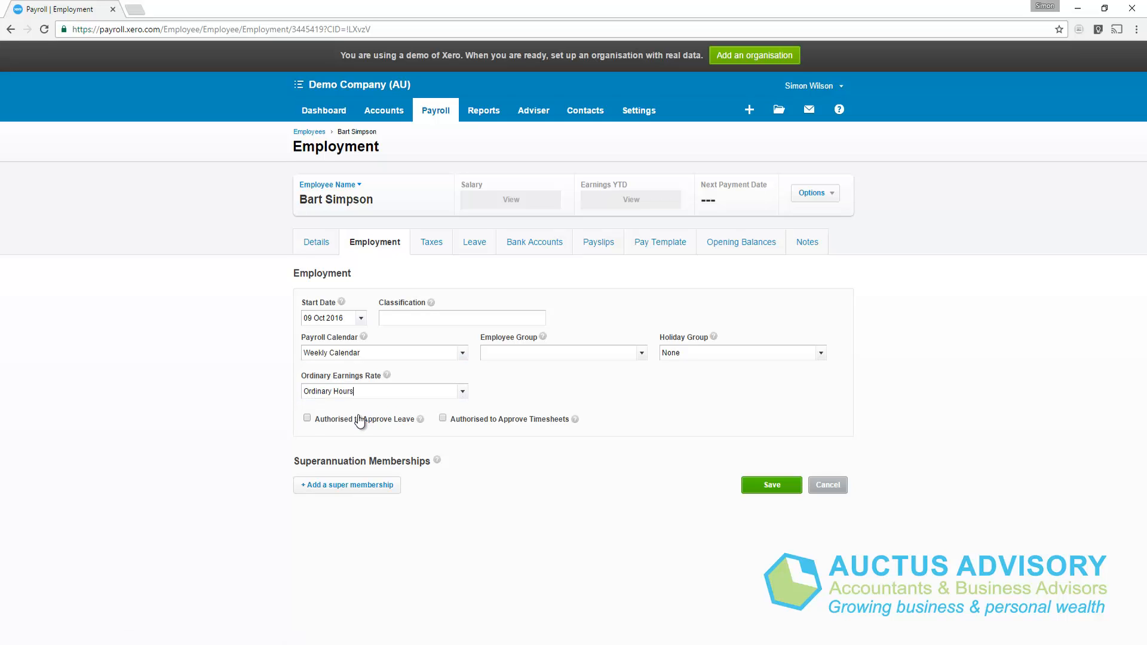
Add a HESTA Super Fund membership with the employee's member number and save.
{"action": "left_click", "coordinate": [358, 486]}
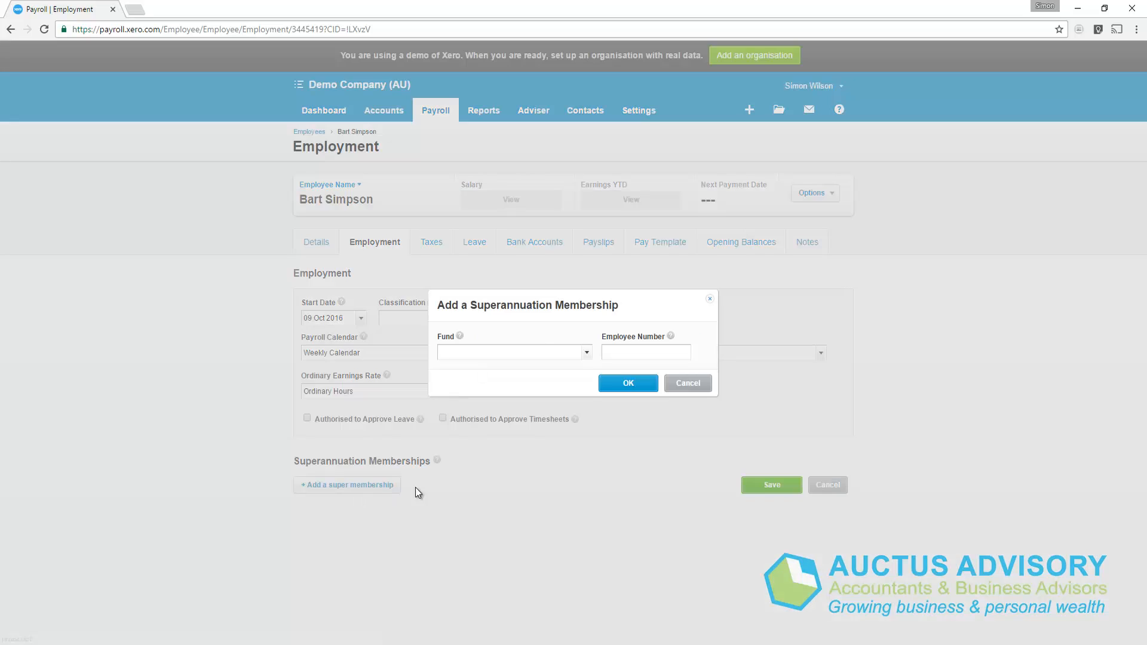
{"action": "left_click", "coordinate": [585, 353]}
{"action": "left_click", "coordinate": [551, 382]}
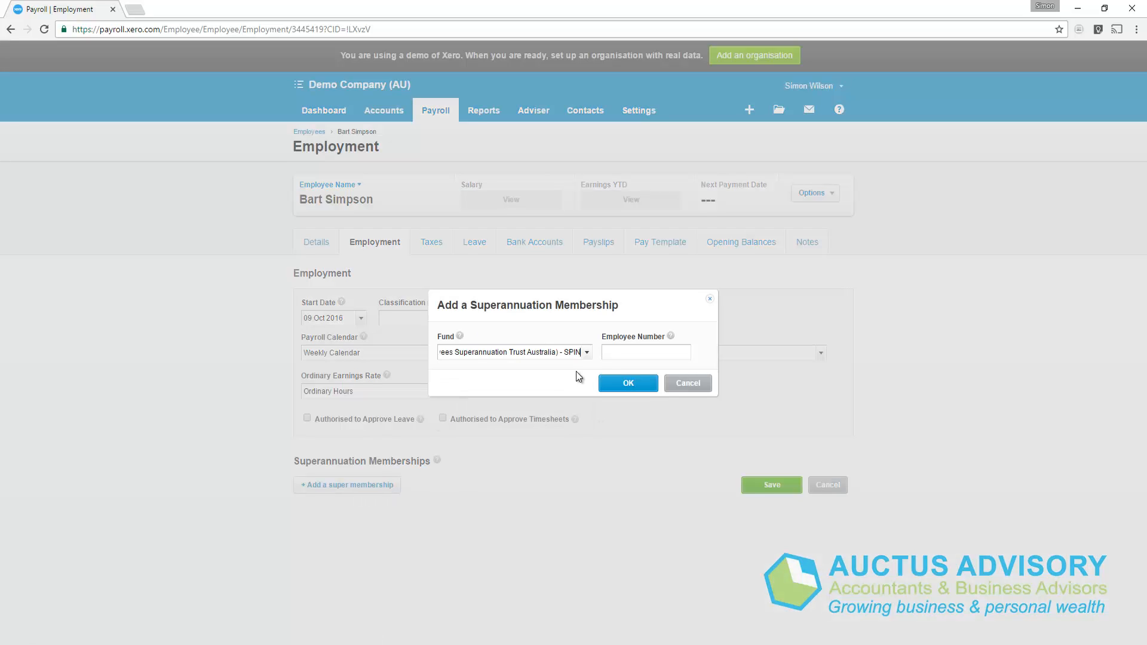
{"action": "left_click", "coordinate": [635, 351]}
{"action": "type", "text": "99"}
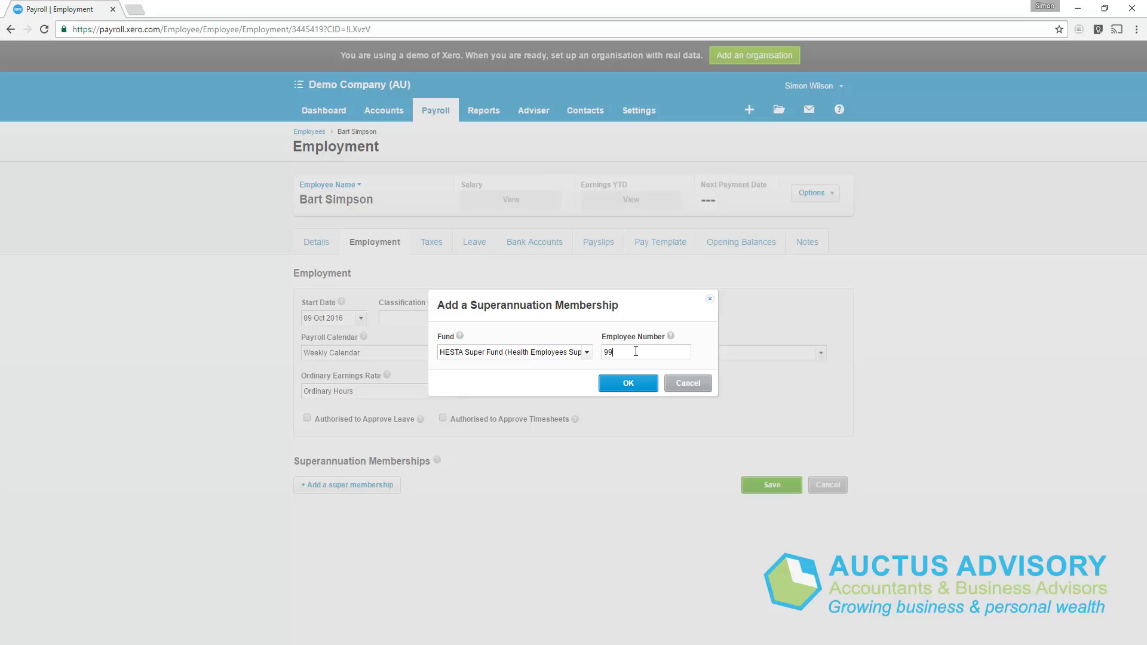
{"action": "type", "text": "9988"}
{"action": "left_click", "coordinate": [617, 384]}
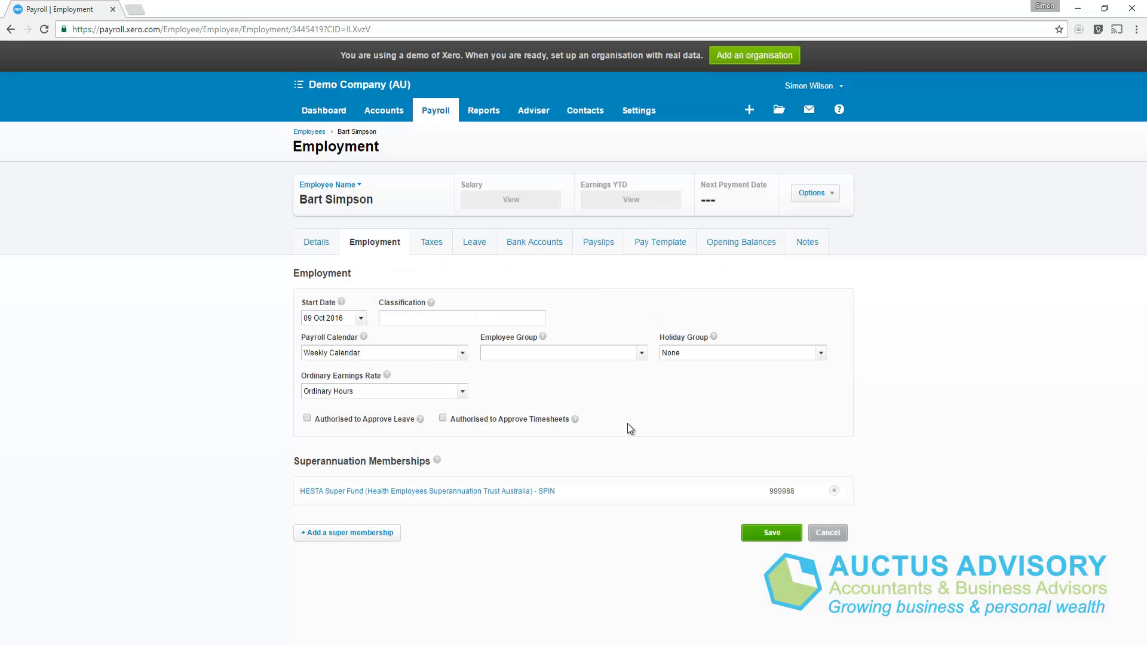
{"action": "left_click", "coordinate": [762, 530]}
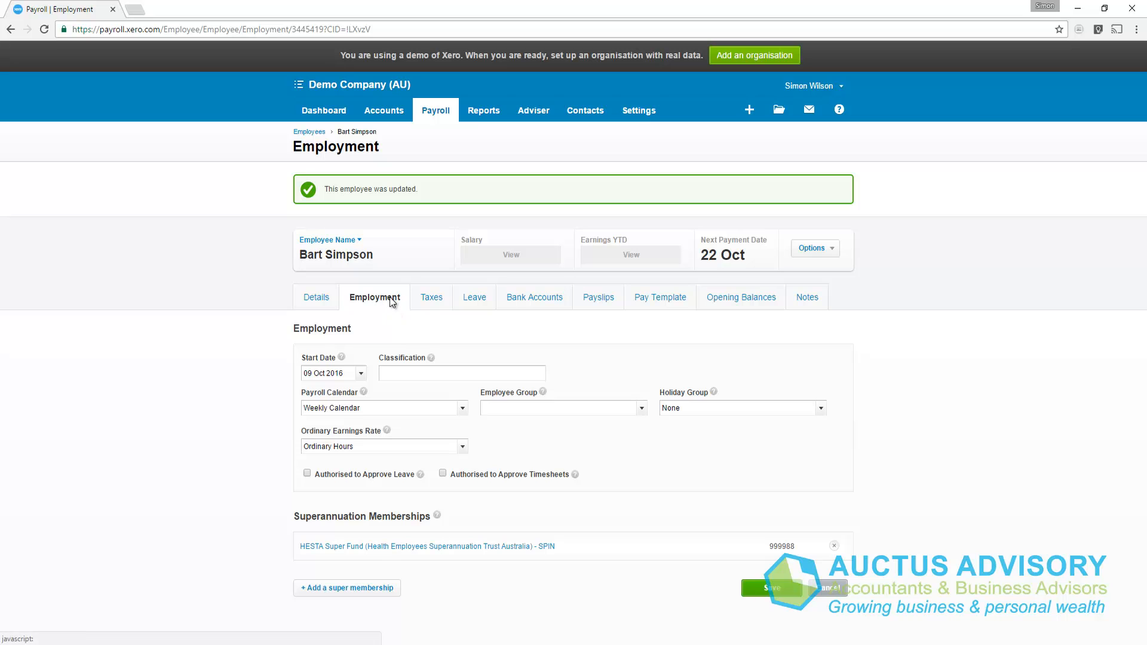
Open the tax declaration and clear the TFN Pending exemption.
{"action": "left_click", "coordinate": [437, 303]}
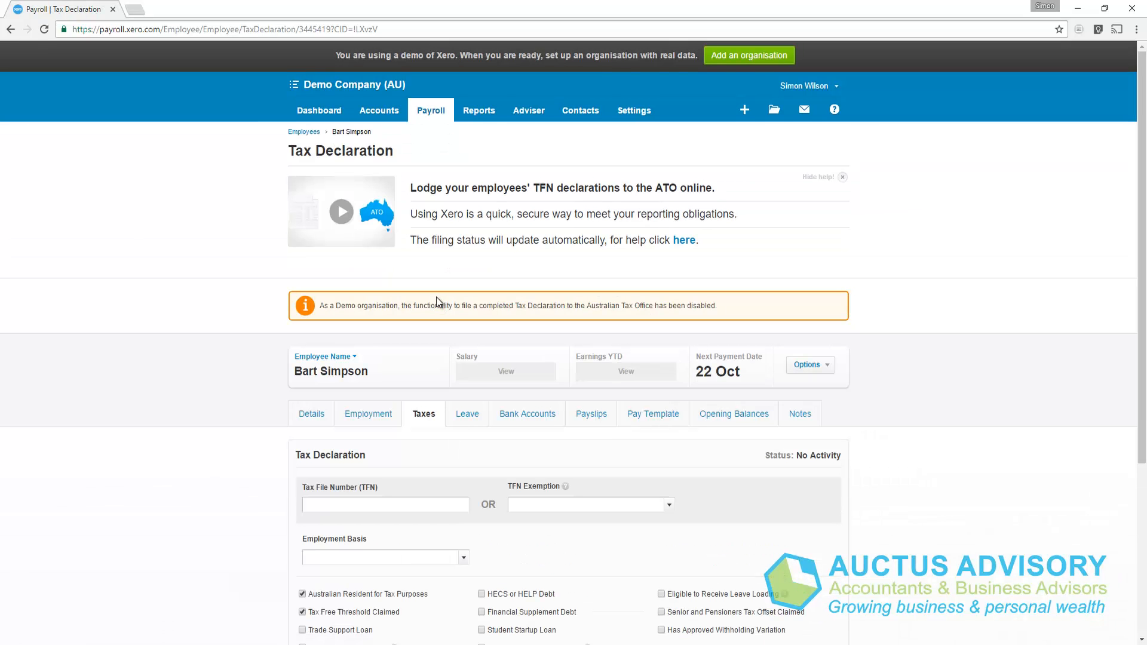
{"action": "scroll", "coordinate": [436, 302], "scroll_direction": "down", "scroll_amount": 4}
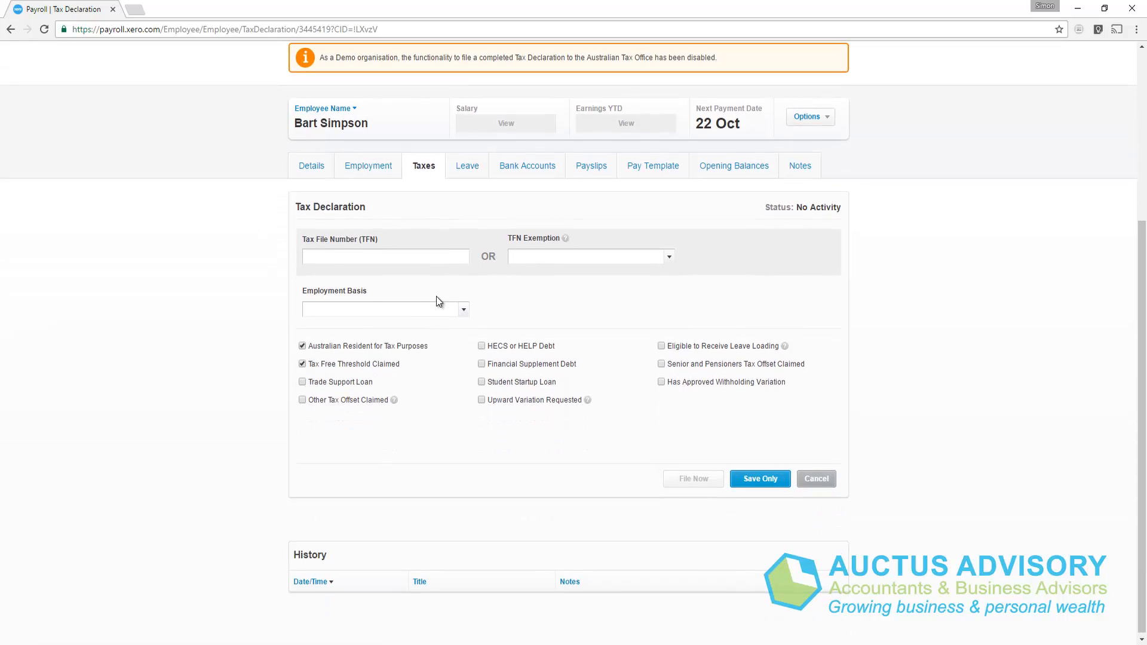
{"action": "left_click", "coordinate": [668, 263]}
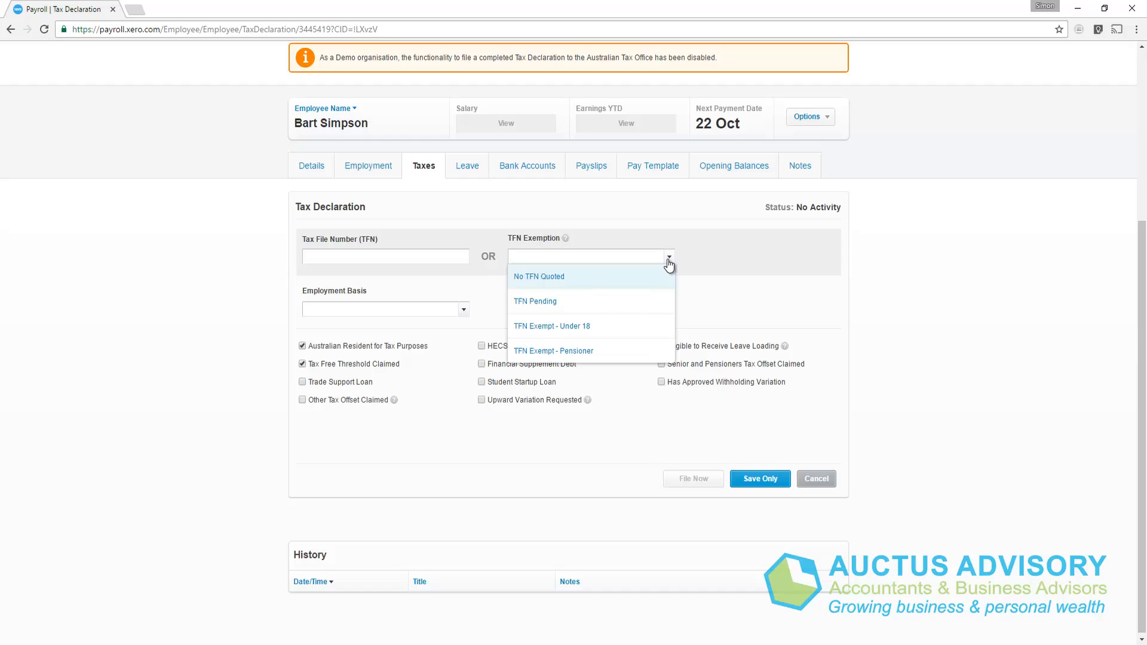
{"action": "left_click", "coordinate": [546, 306]}
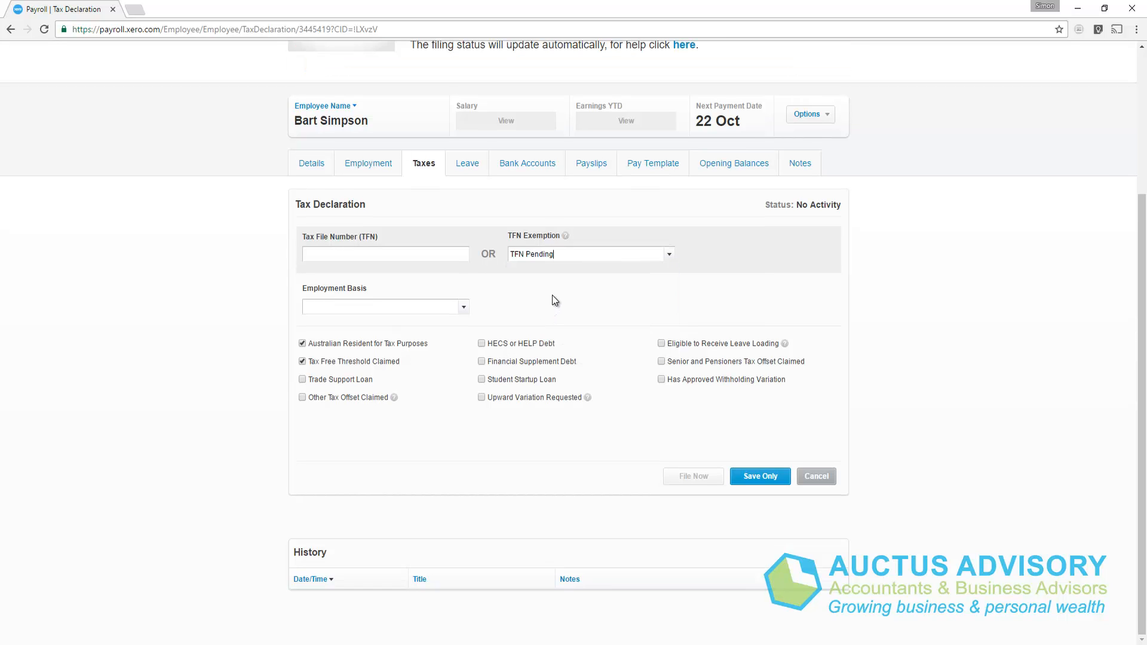
{"action": "left_click", "coordinate": [561, 256]}
{"action": "key", "text": "BackSpace"}
Enter the tax file number, set Casual employment as the basis, and save.
{"action": "left_click", "coordinate": [416, 256]}
{"action": "type", "text": "100000001"}
{"action": "left_click", "coordinate": [463, 308]}
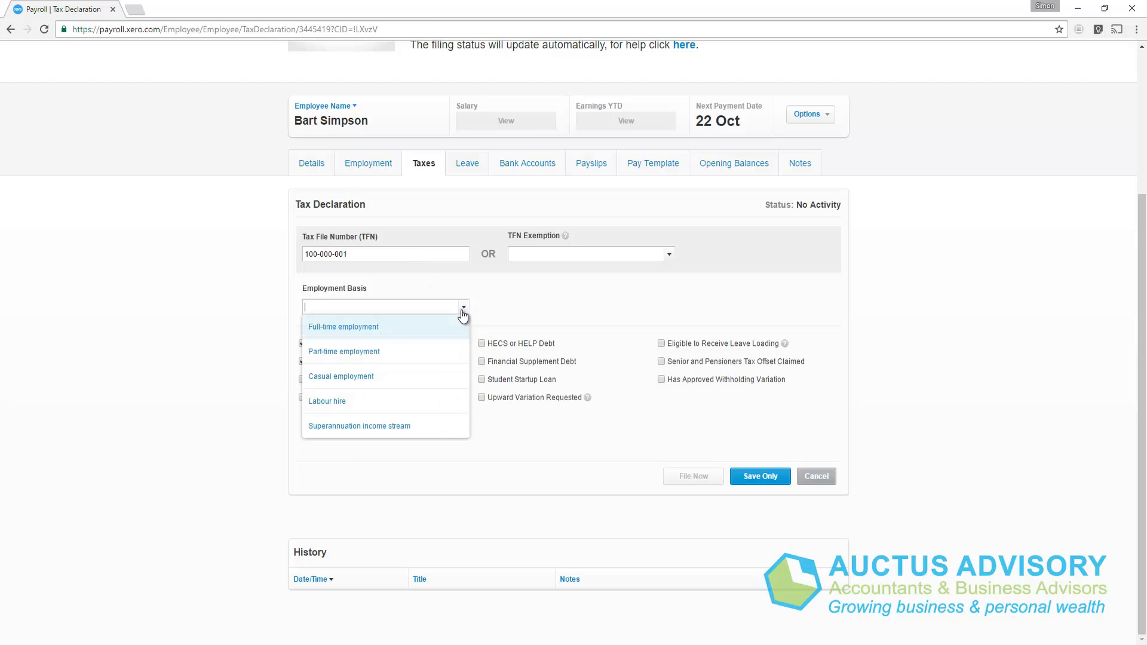
{"action": "left_click", "coordinate": [365, 371]}
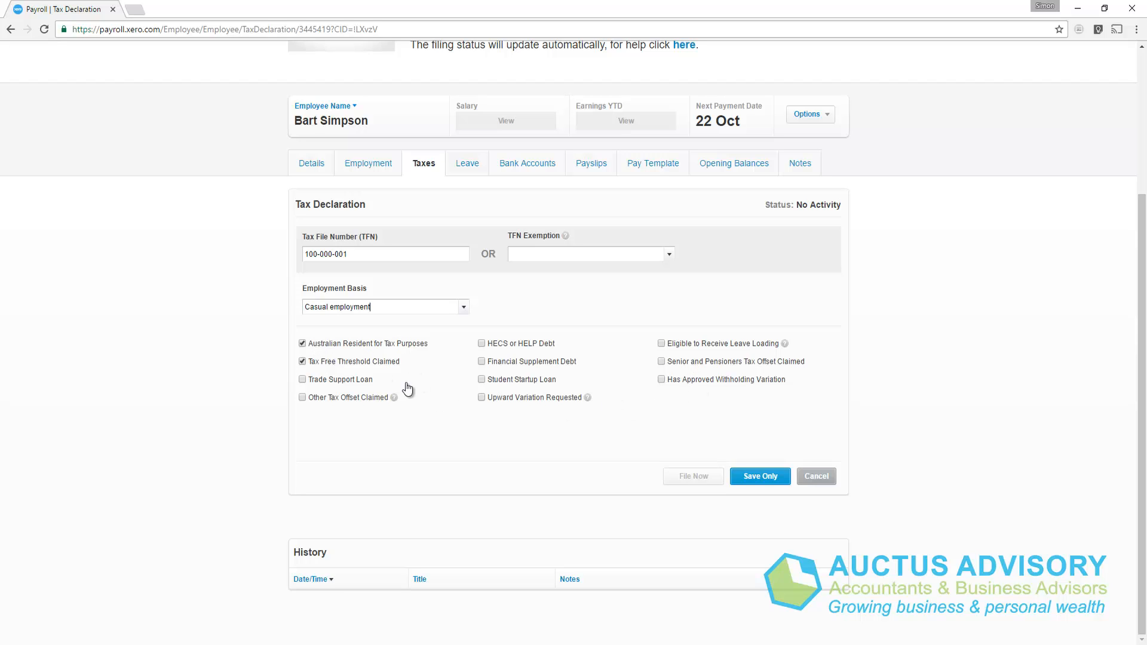
{"action": "left_click", "coordinate": [765, 476]}
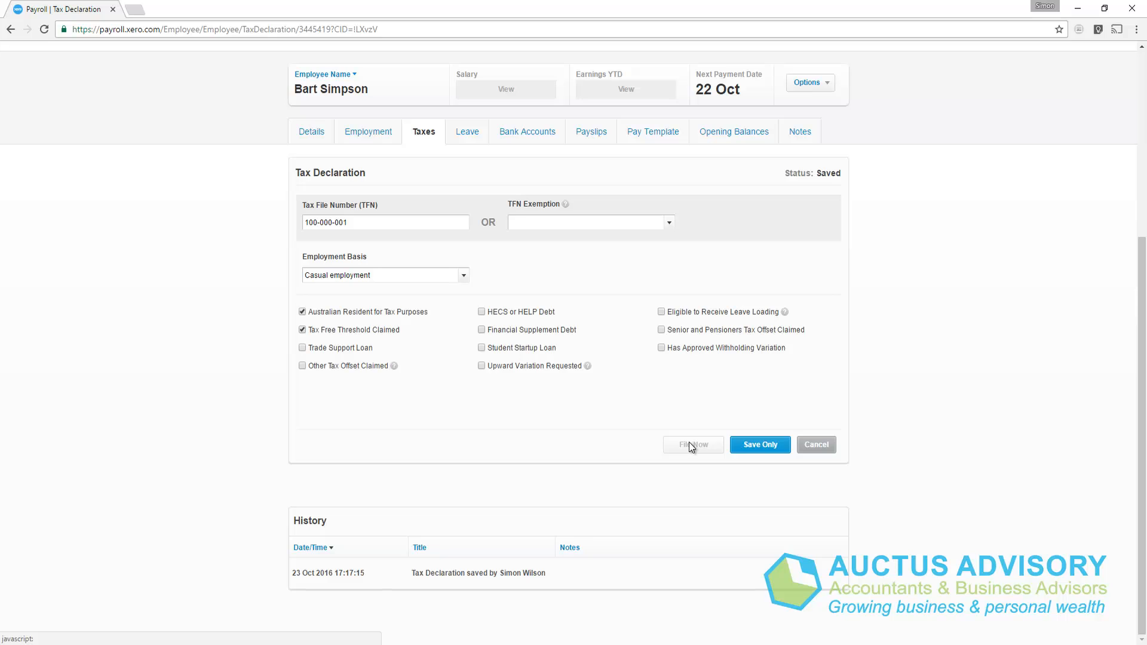
Save a primary bank account with statement text 'Weekly Pay' plus account name, BSB and number.
{"action": "left_click", "coordinate": [465, 136]}
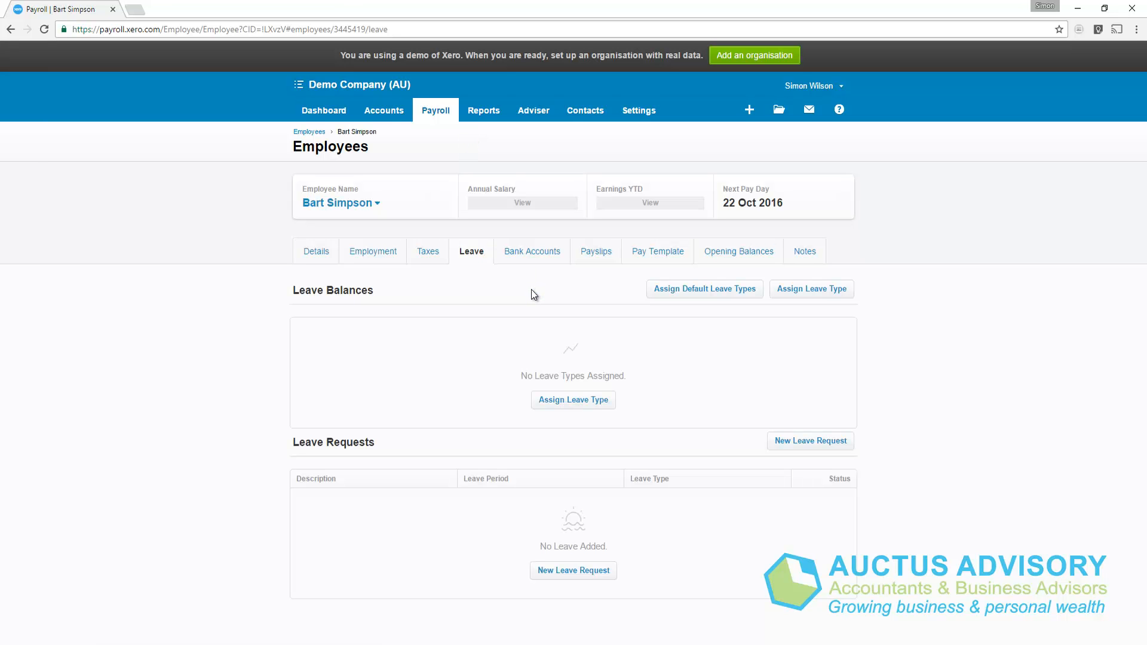
{"action": "left_click", "coordinate": [526, 258]}
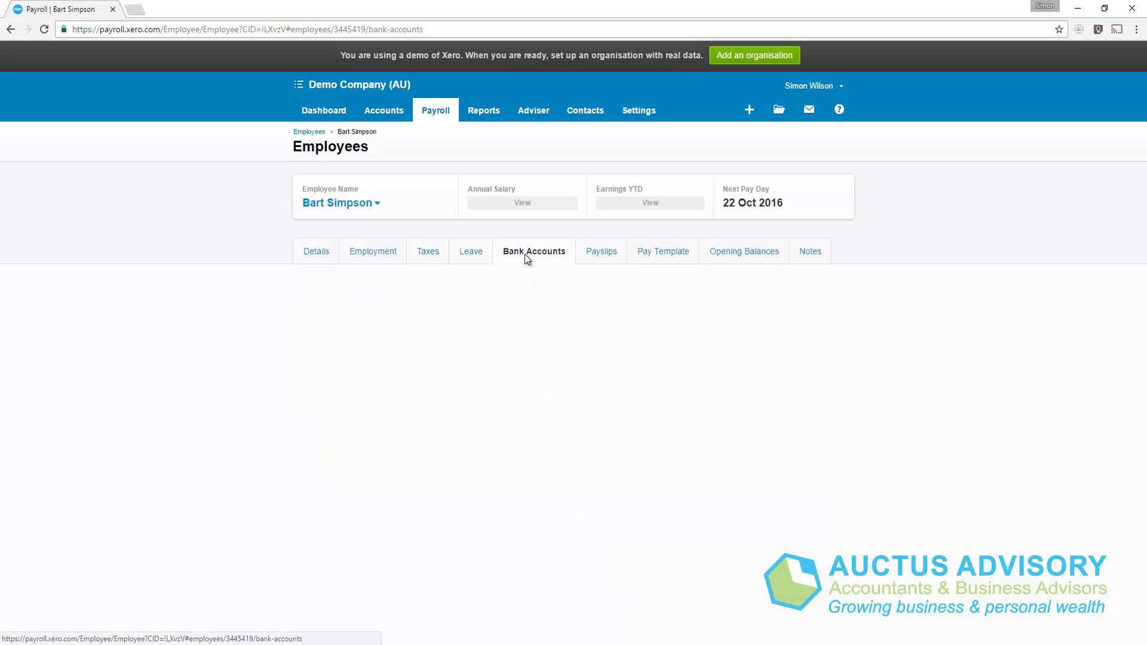
{"action": "left_click", "coordinate": [406, 369]}
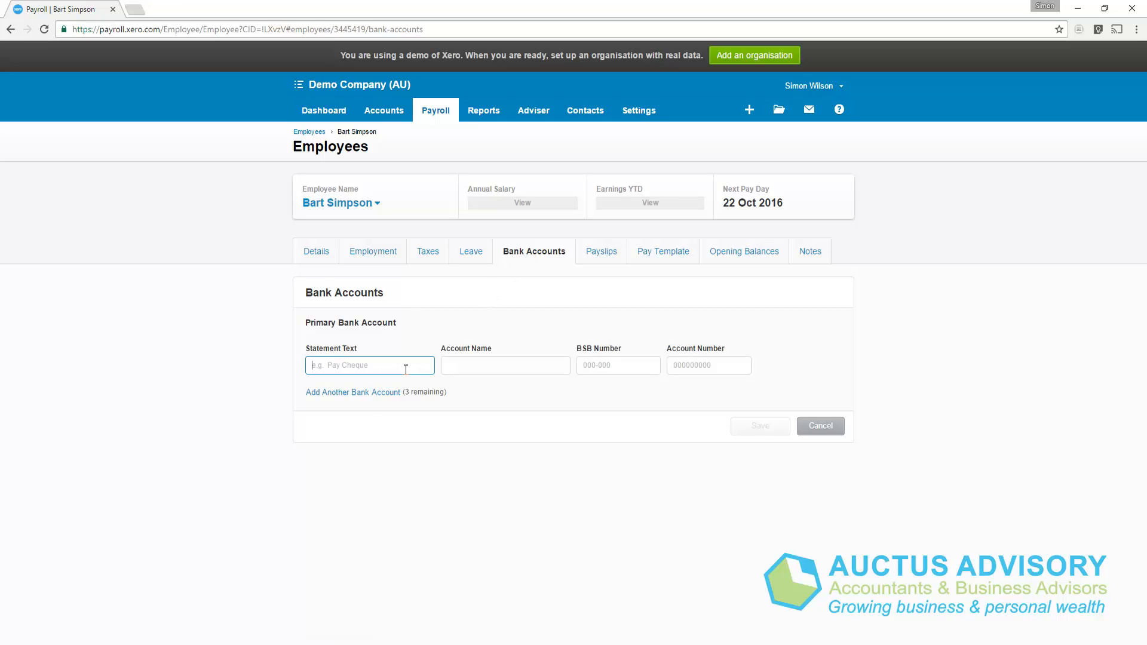
{"action": "type", "text": "Weekly Pay"}
{"action": "key", "text": "Tab"}
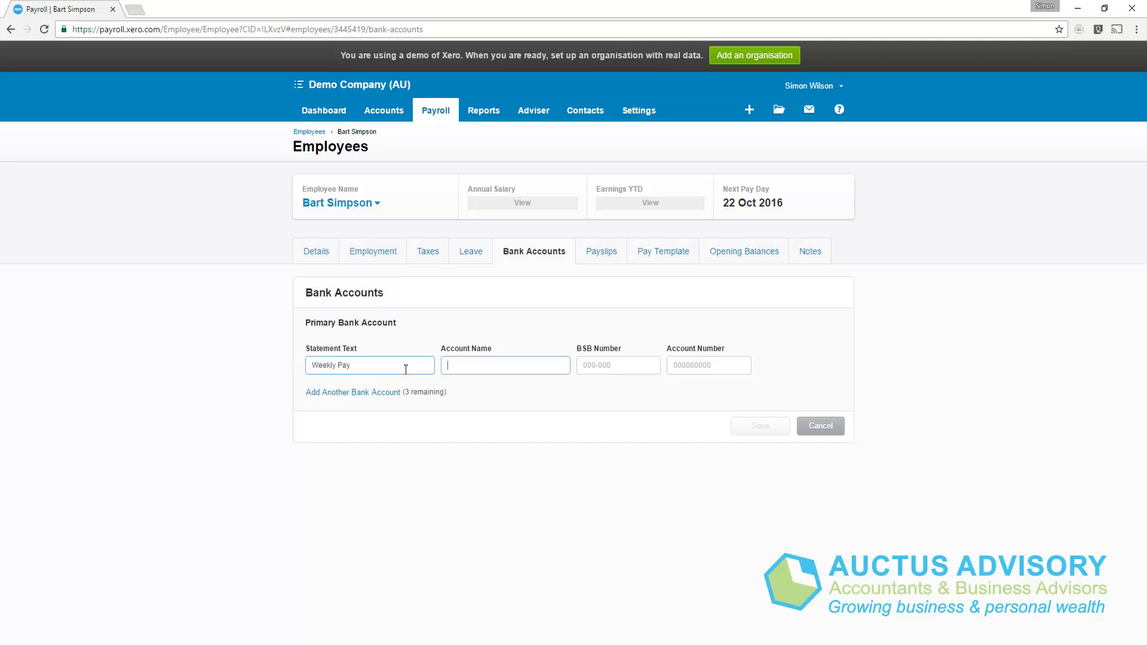
{"action": "type", "text": "Bart"}
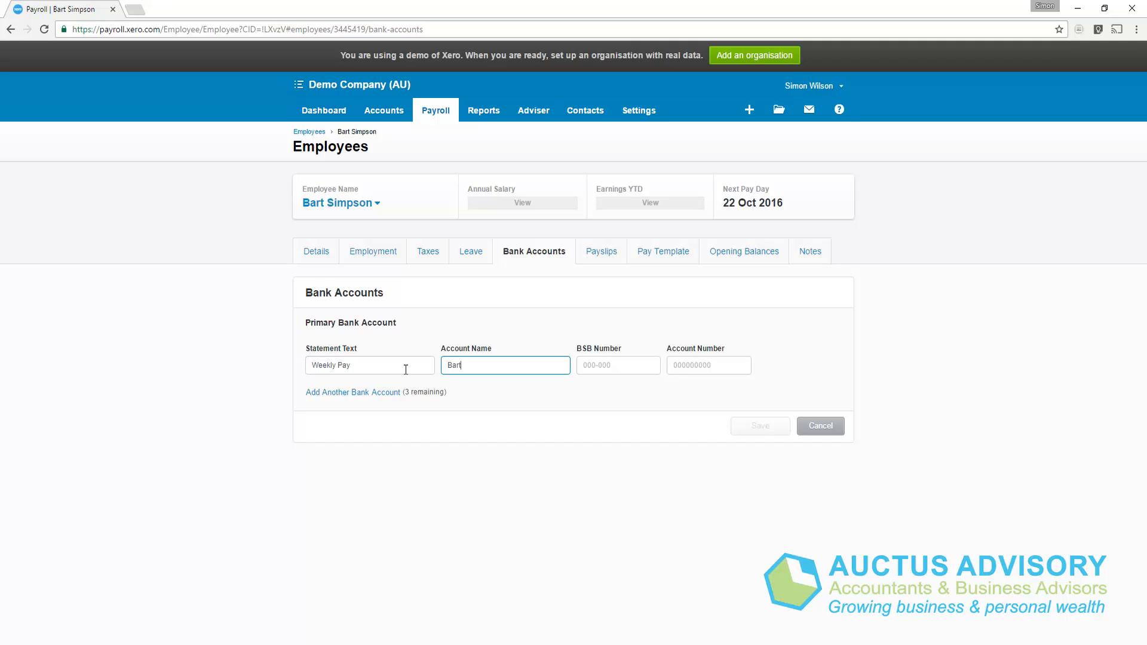
{"action": "type", "text": " Simoson"}
{"action": "key", "text": "Tab"}
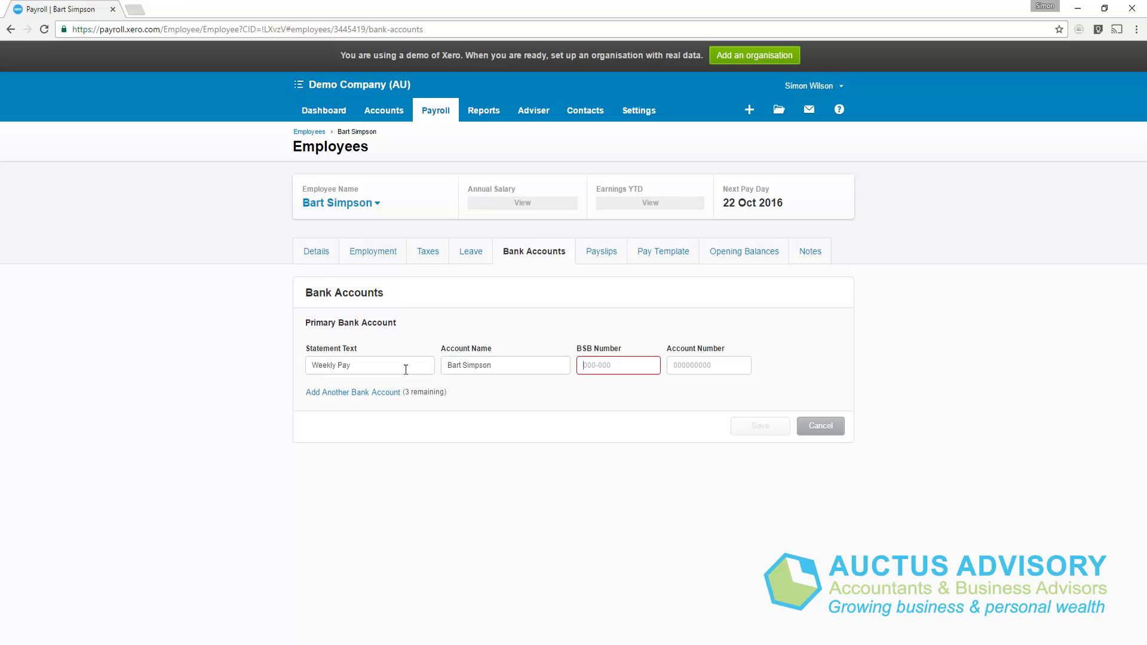
{"action": "type", "text": "063-000"}
{"action": "key", "text": "Tab"}
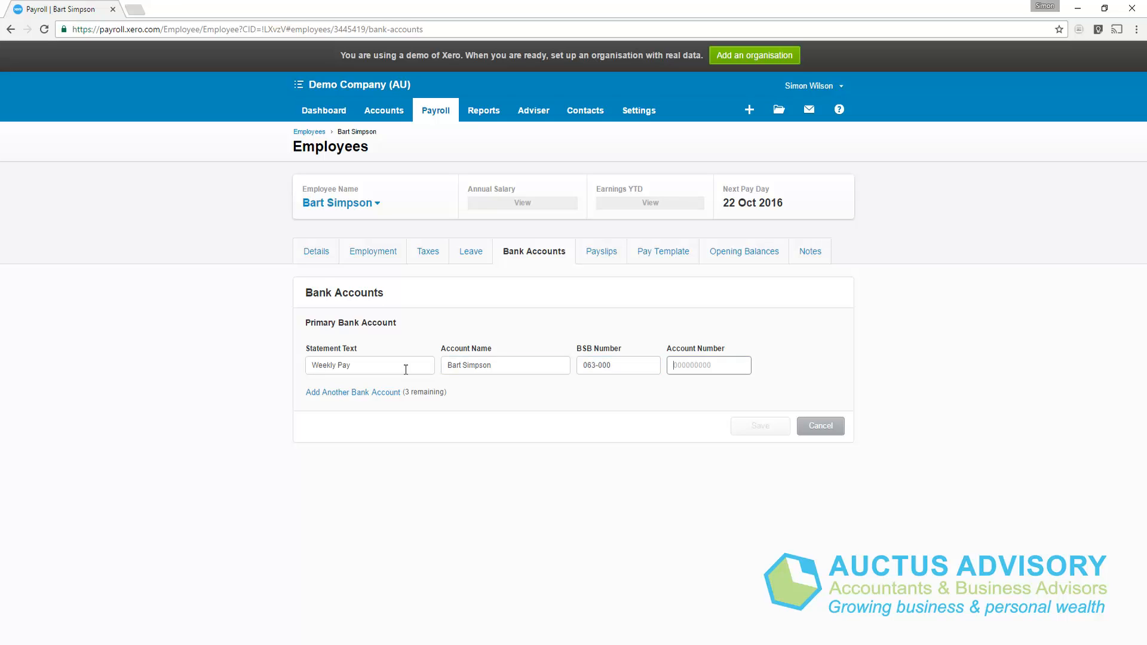
{"action": "type", "text": "123456"}
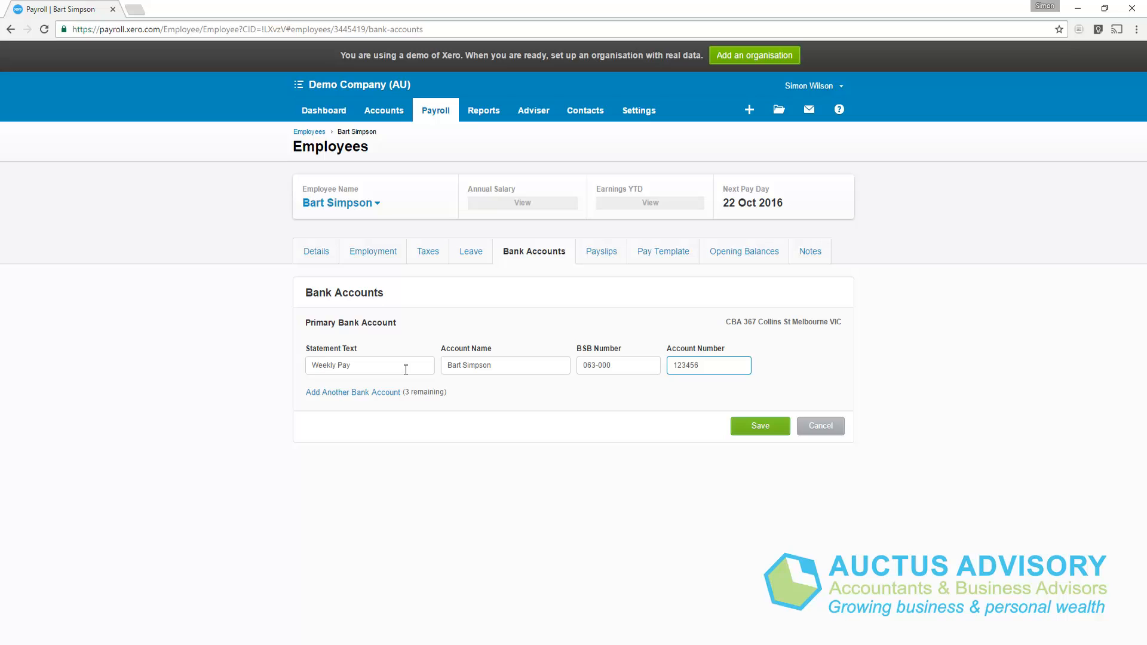
{"action": "left_click", "coordinate": [746, 428]}
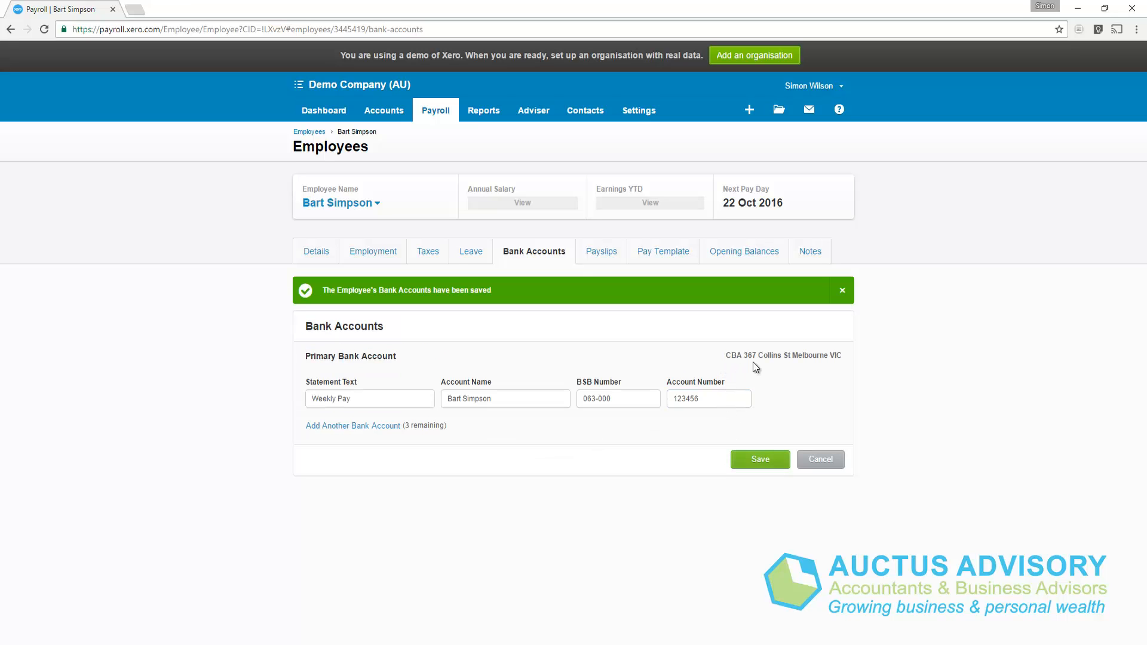
Add an Ordinary Hours earnings line at rate 25.00 to the pay template.
{"action": "left_click", "coordinate": [602, 262]}
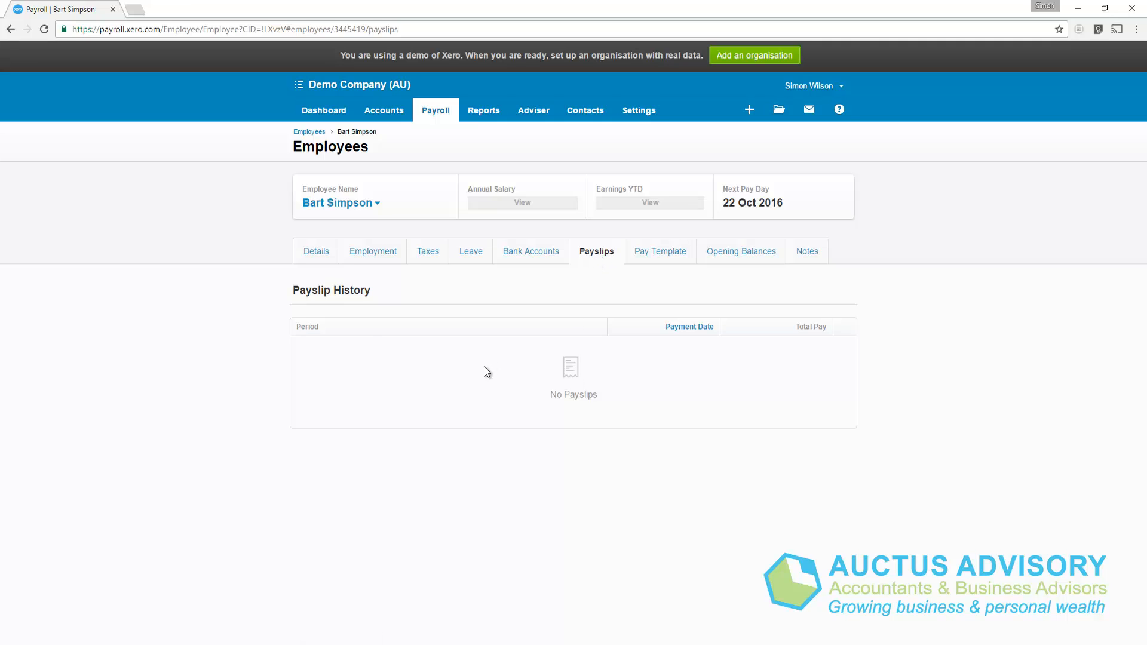
{"action": "left_click", "coordinate": [656, 258]}
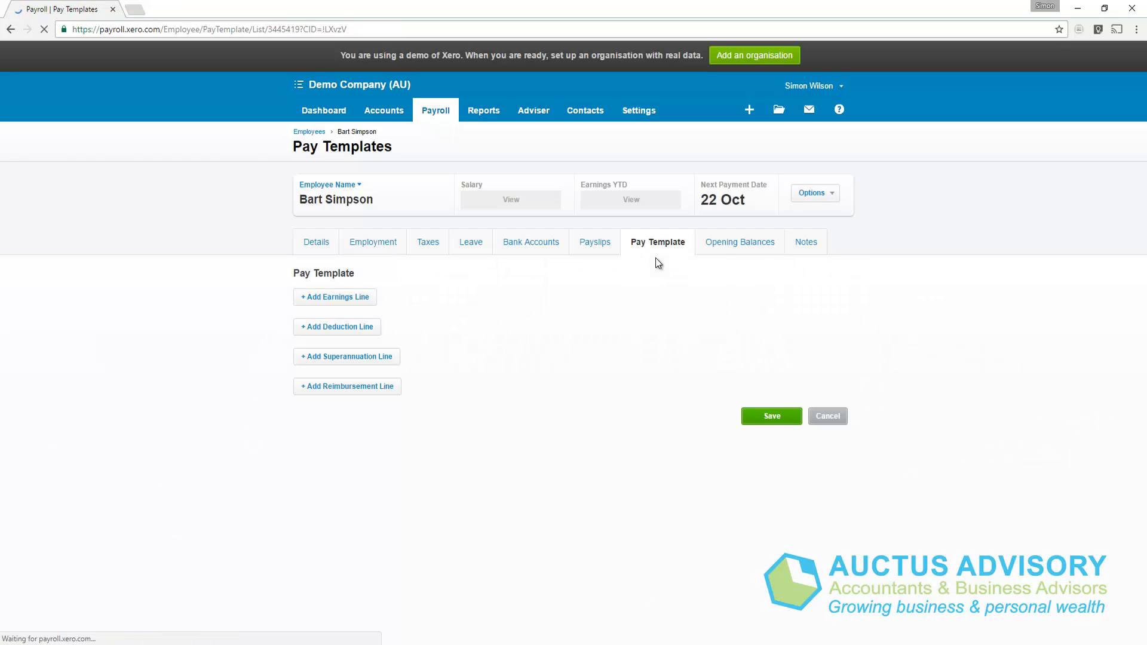
{"action": "left_click", "coordinate": [342, 298]}
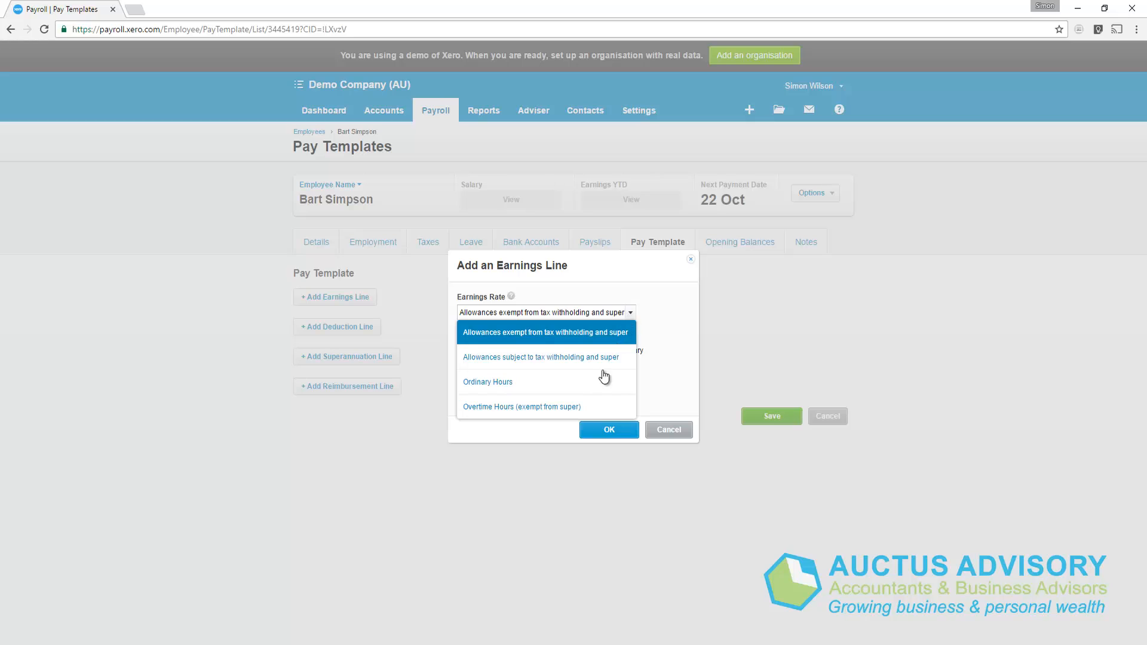
{"action": "left_click", "coordinate": [504, 382]}
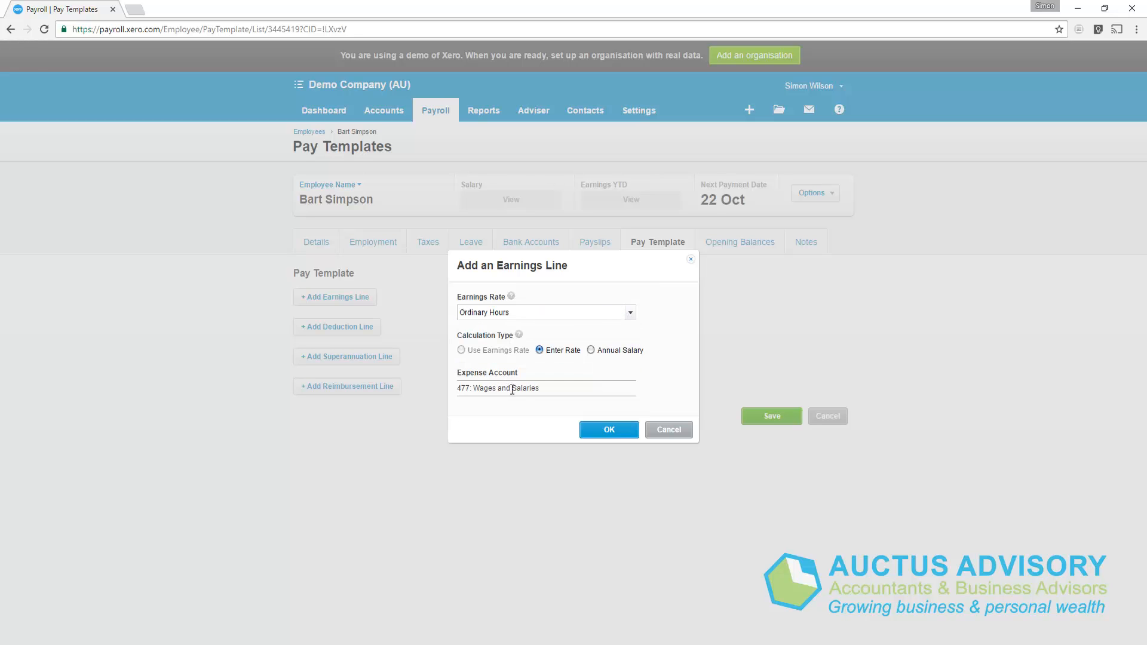
{"action": "left_click", "coordinate": [619, 431]}
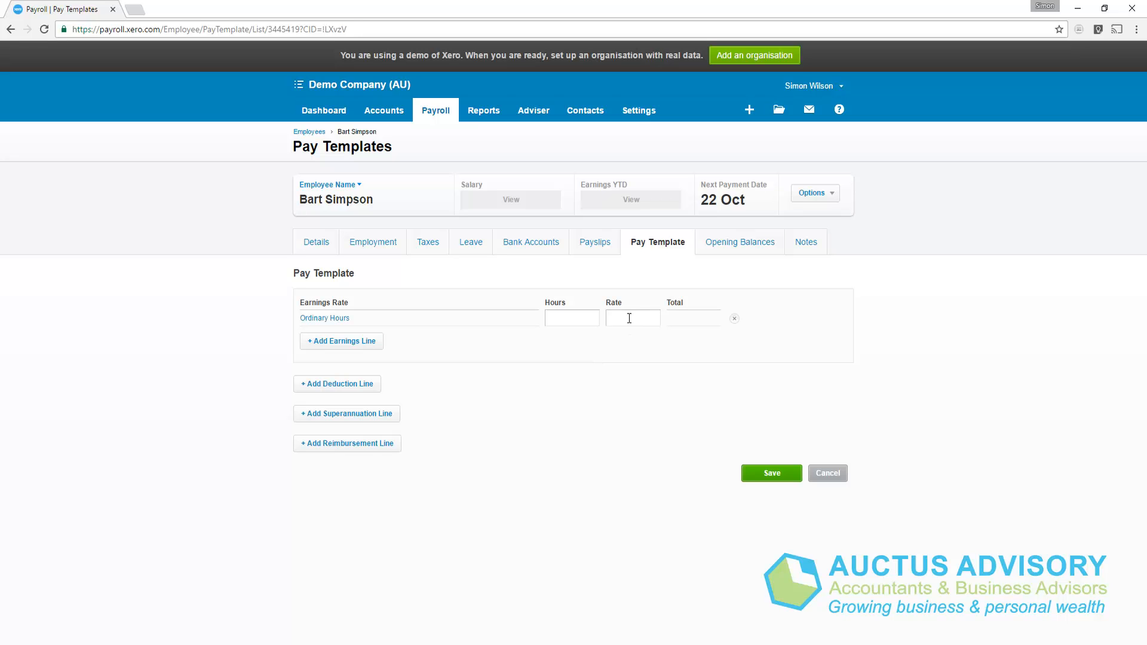
{"action": "type", "text": "25.00"}
{"action": "left_click", "coordinate": [628, 386]}
Add a HESTA superannuation line at the statutory rate and save the template.
{"action": "left_click", "coordinate": [354, 415]}
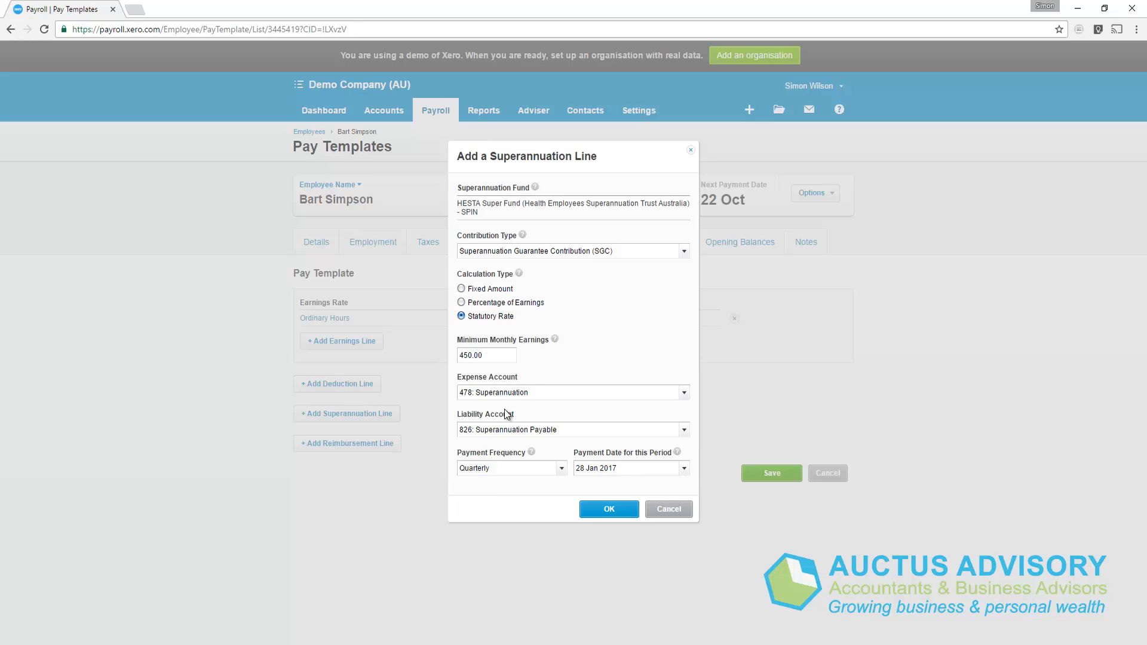
{"action": "left_click", "coordinate": [609, 509]}
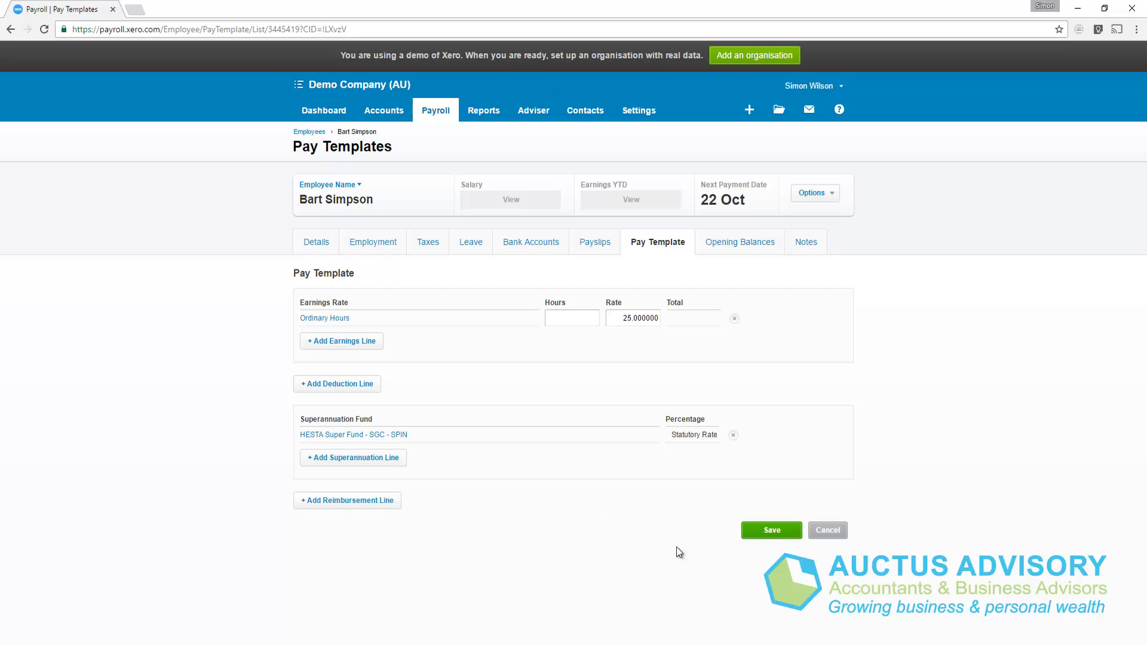
{"action": "left_click", "coordinate": [762, 531]}
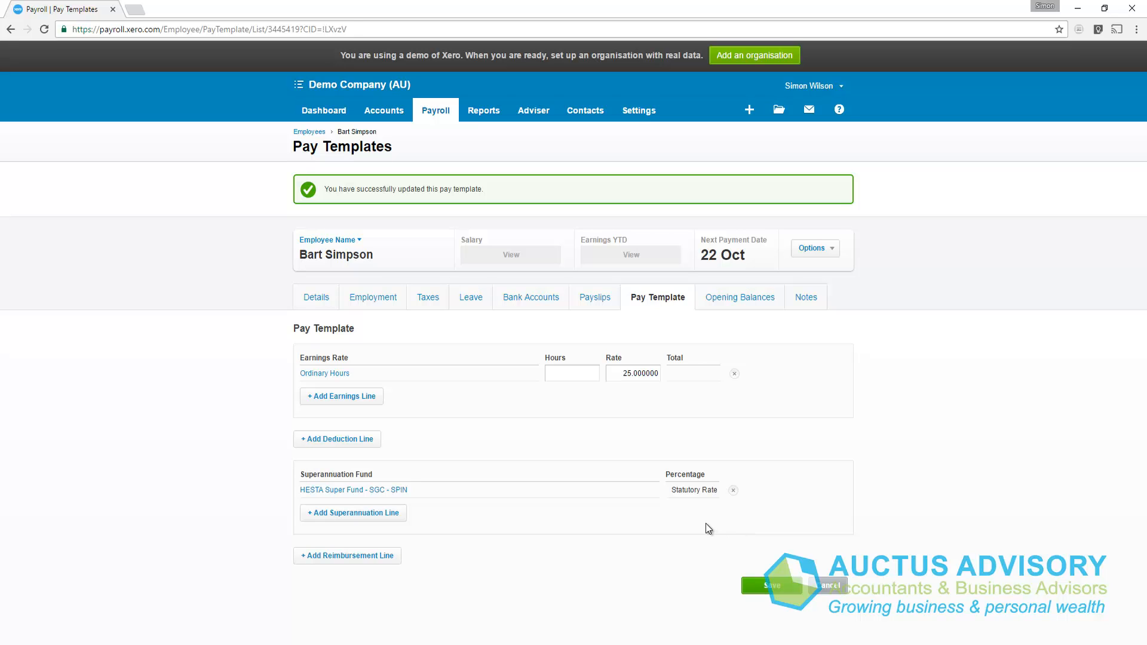
Add and save a note on the employee's record describing him as a friend.
{"action": "left_click", "coordinate": [801, 299]}
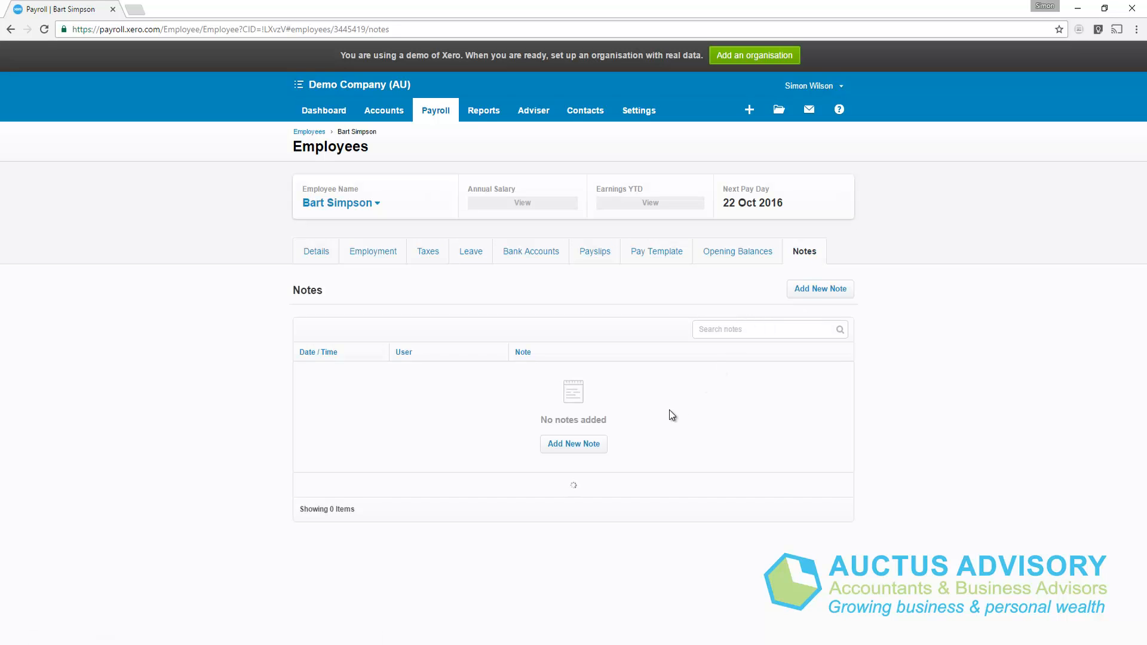
{"action": "left_click", "coordinate": [580, 443]}
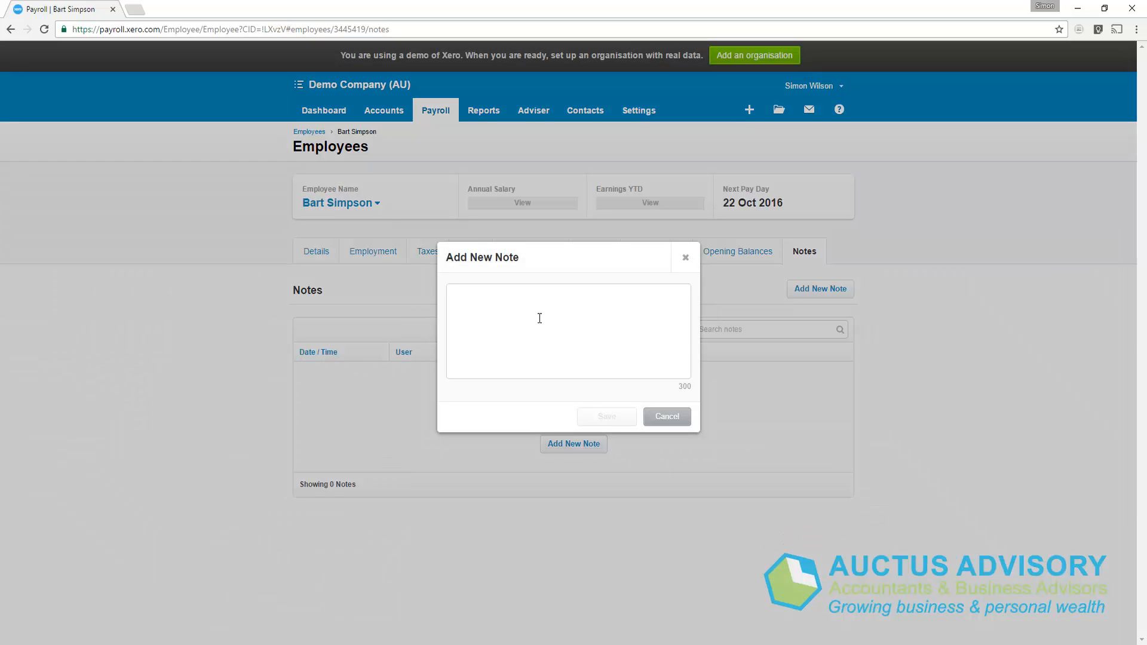
{"action": "type", "text": "A t"}
{"action": "type", "text": "rie"}
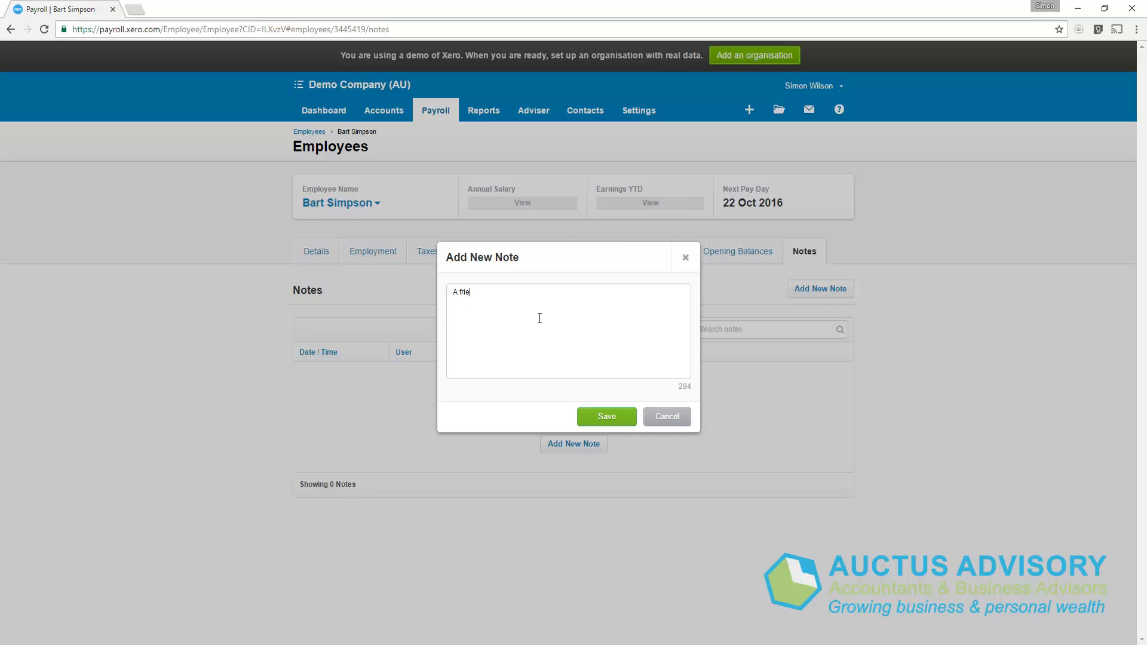
{"action": "type", "text": "nd of Millhouse"}
{"action": "left_click", "coordinate": [605, 416]}
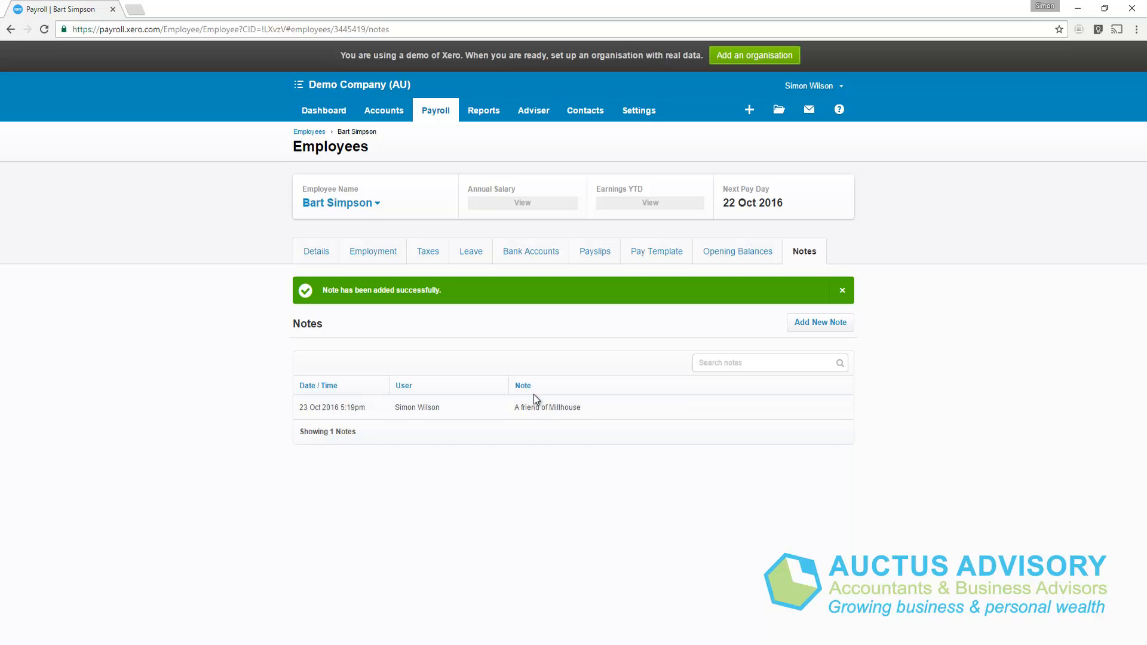
{"action": "left_click", "coordinate": [313, 254]}
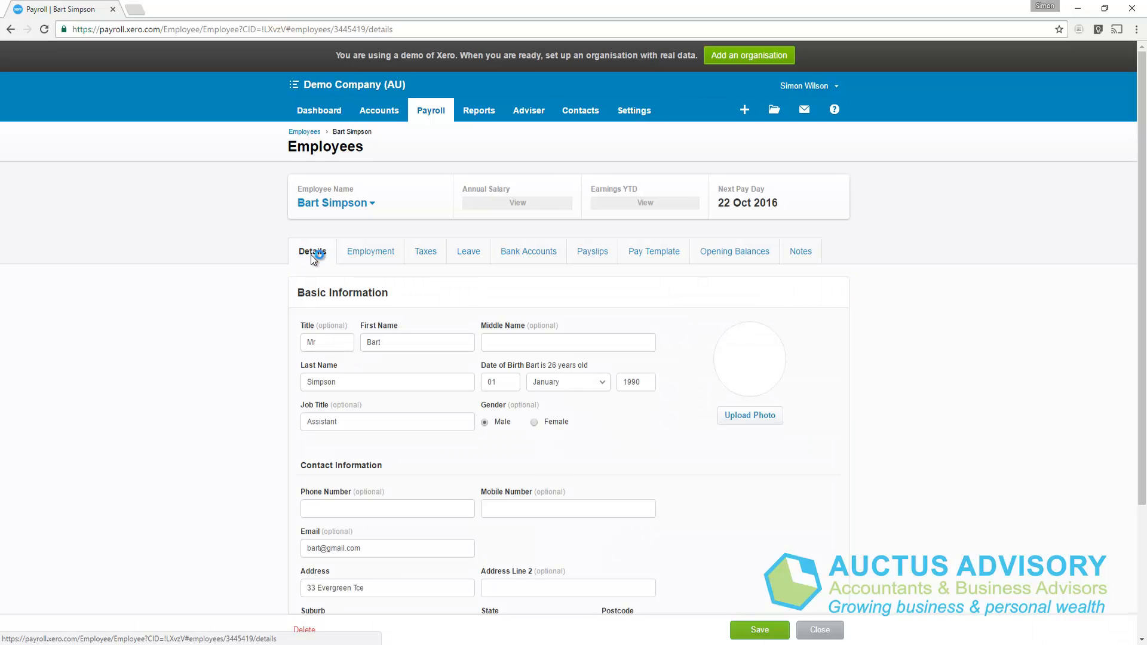
Scroll through the Details form to review job title, birth date, email and address.
{"action": "scroll", "coordinate": [303, 314], "scroll_direction": "down", "scroll_amount": 2}
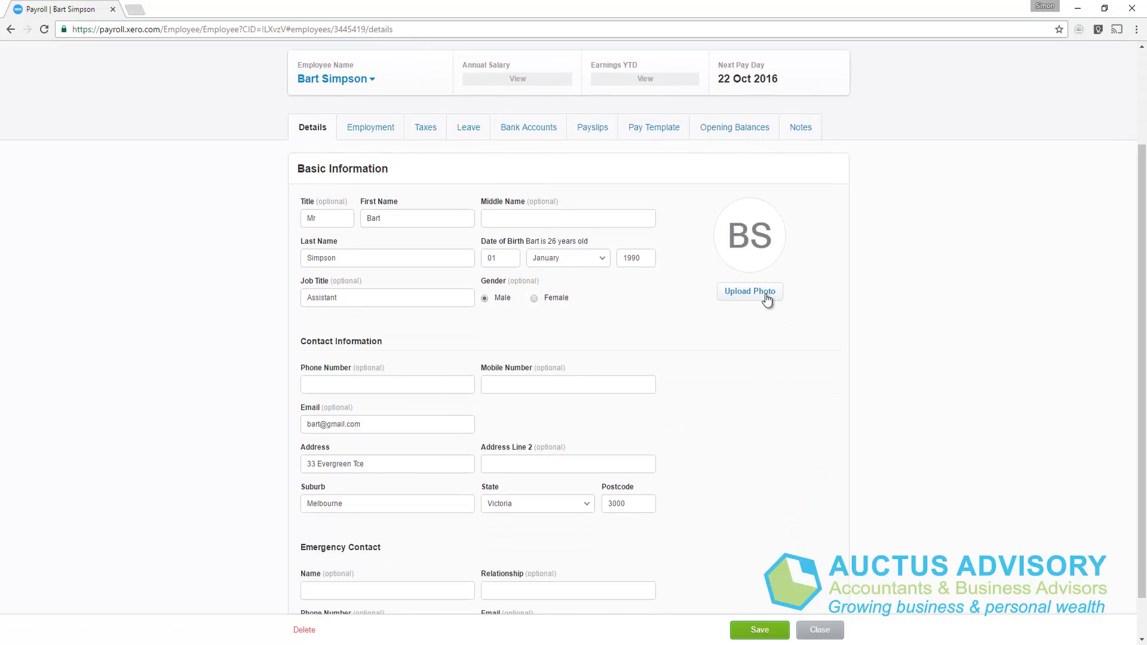
{"action": "scroll", "coordinate": [740, 303], "scroll_direction": "down", "scroll_amount": 1}
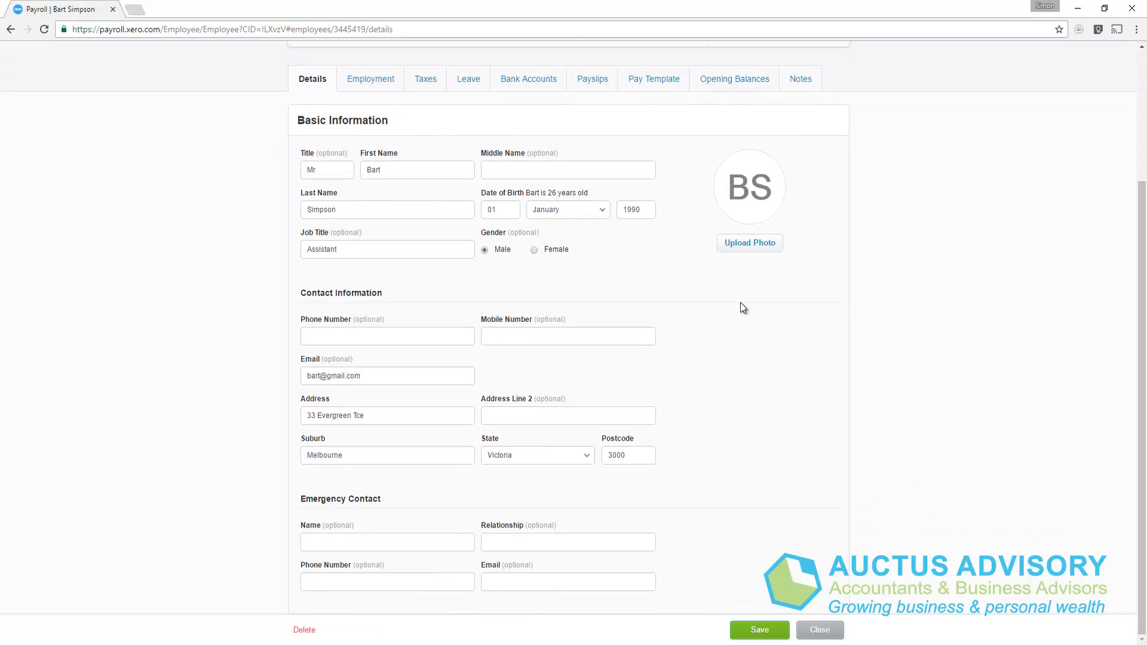